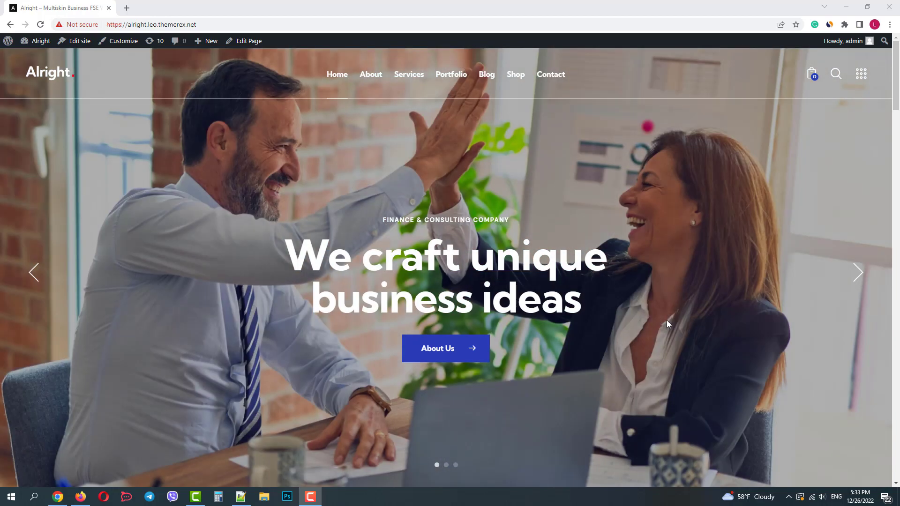
Scroll the live home page down to the 'Our latest articles' section with its three posts
{"action": "scroll", "coordinate": [724, 317], "scroll_direction": "down", "scroll_amount": 6}
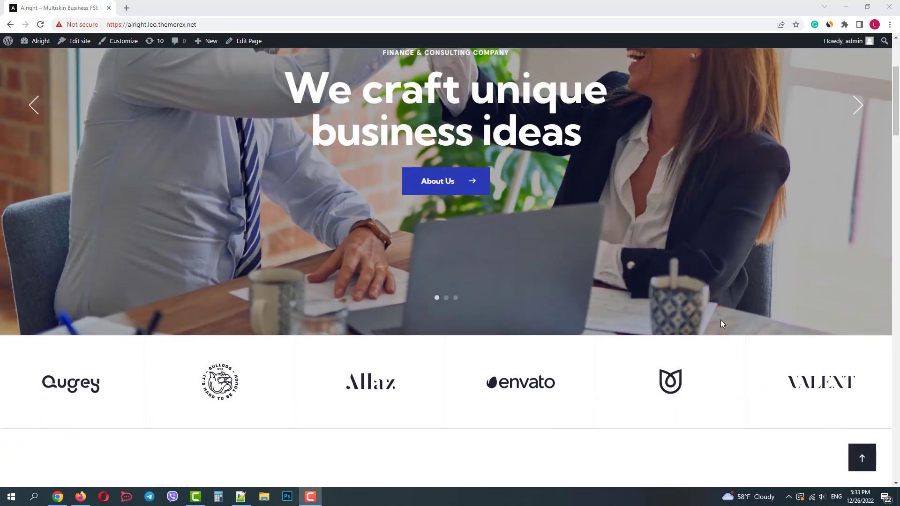
{"action": "scroll", "coordinate": [719, 326], "scroll_direction": "down", "scroll_amount": 10}
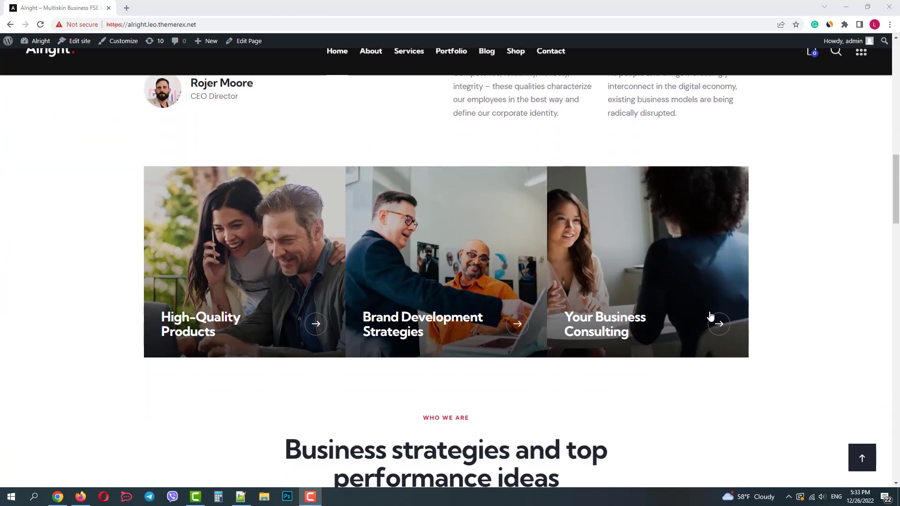
{"action": "scroll", "coordinate": [302, 297], "scroll_direction": "down", "scroll_amount": 13}
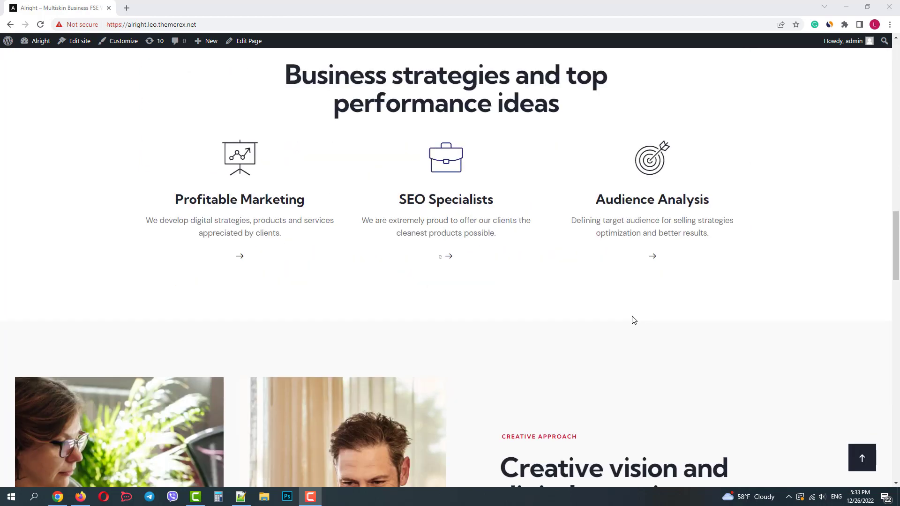
{"action": "scroll", "coordinate": [690, 316], "scroll_direction": "down", "scroll_amount": 17}
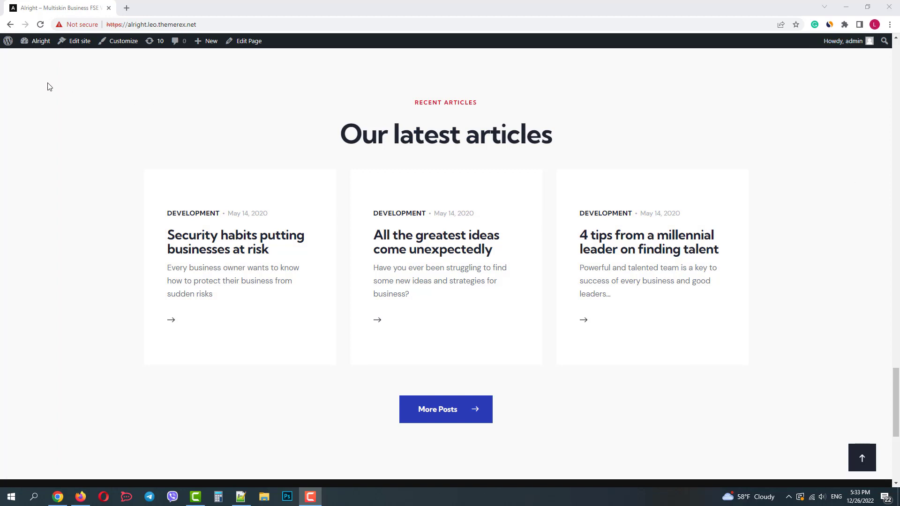
Search the Plugins > Add New directory for 'conditional blocks'
{"action": "left_click", "coordinate": [70, 66]}
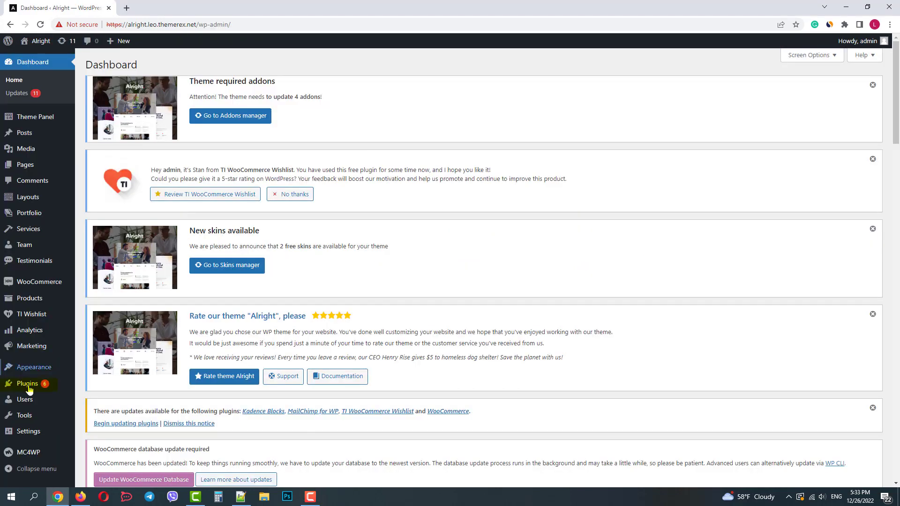
{"action": "mouse_move", "coordinate": [24, 387]}
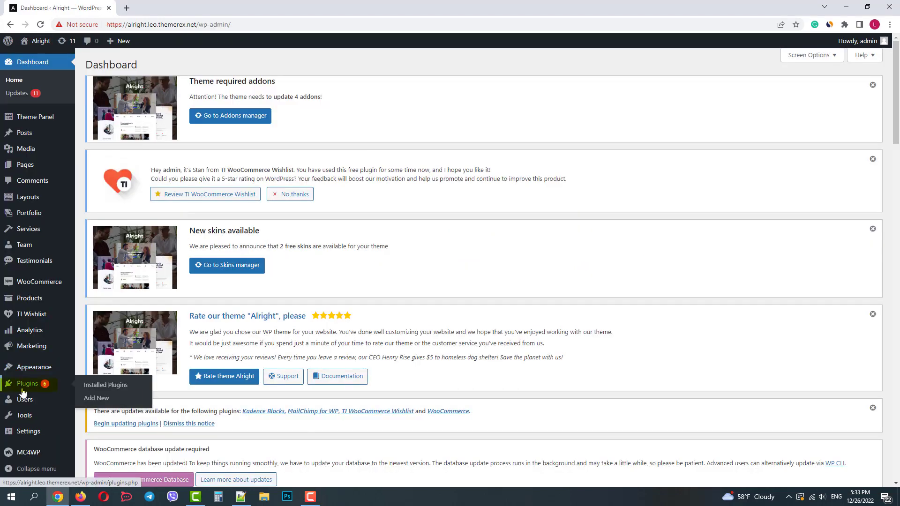
{"action": "left_click", "coordinate": [89, 398]}
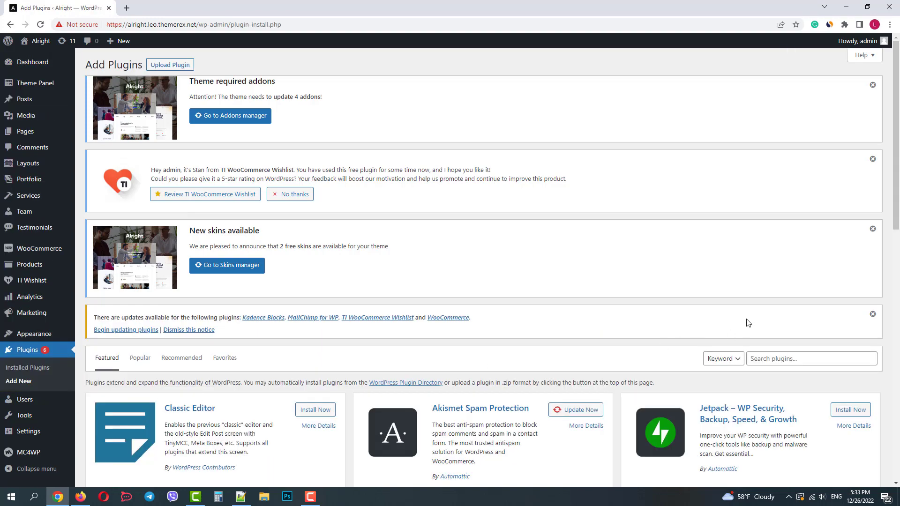
{"action": "left_click", "coordinate": [786, 358]}
{"action": "type", "text": "conditional"}
{"action": "type", "text": " blocks"}
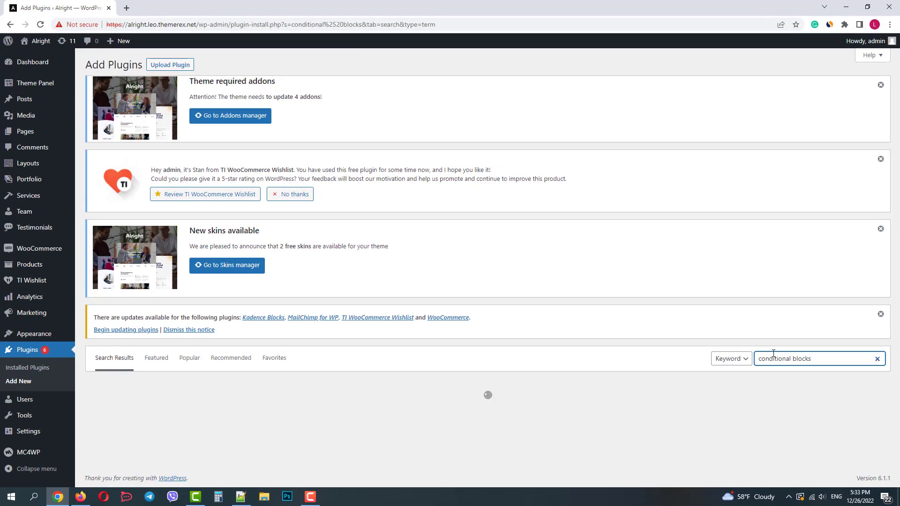
Install and activate the Conditional Blocks plugin
{"action": "scroll", "coordinate": [760, 349], "scroll_direction": "down", "scroll_amount": 4}
{"action": "left_click", "coordinate": [312, 229]}
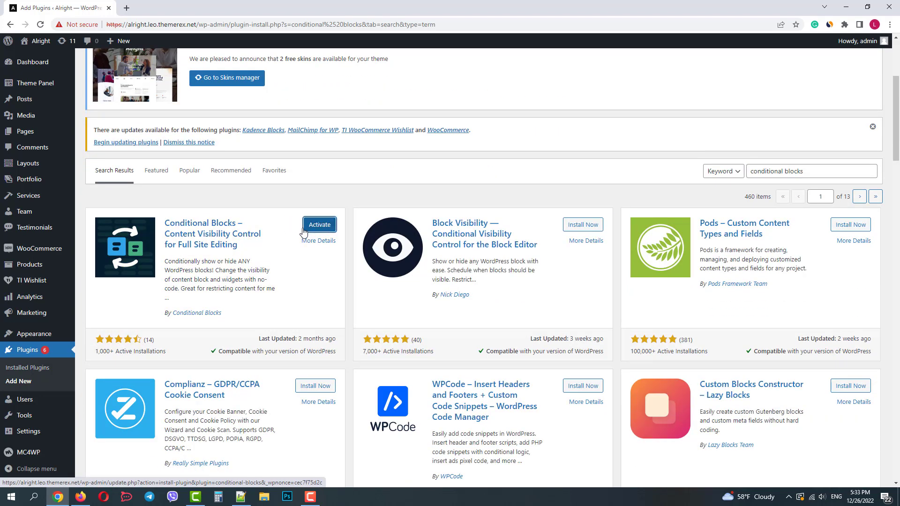
{"action": "left_click", "coordinate": [321, 229]}
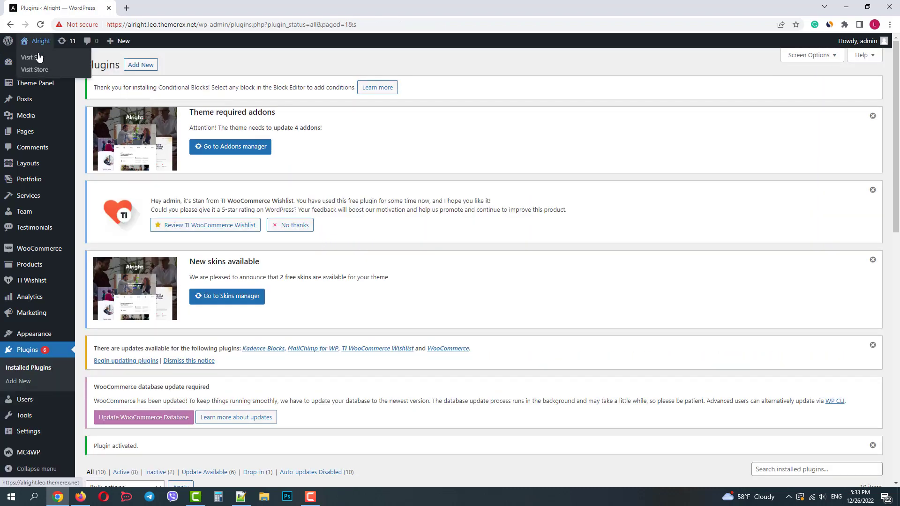
Open the Home page in the block editor from the live site
{"action": "left_click", "coordinate": [38, 58]}
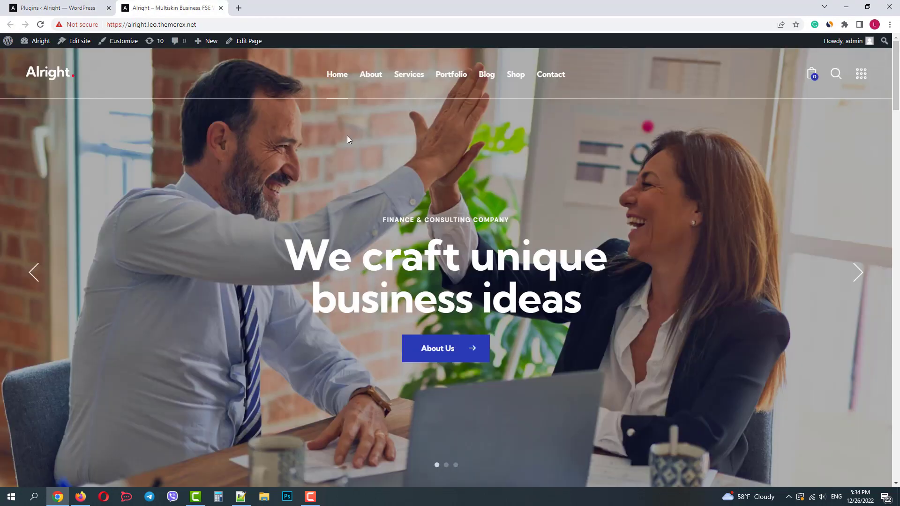
{"action": "left_click", "coordinate": [247, 46]}
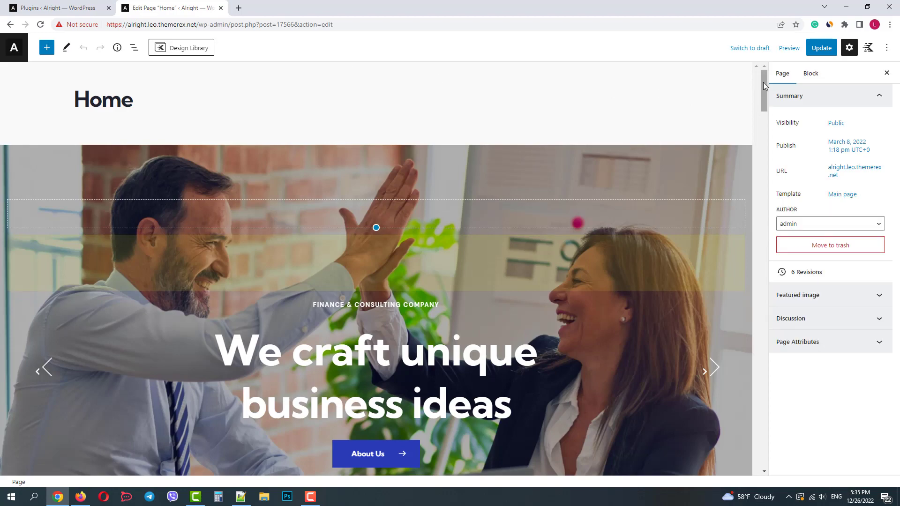
{"action": "left_click_drag", "start_coordinate": [763, 83], "coordinate": [756, 336]}
Select the Row Layout wrapping the 'Our latest articles' section in List View
{"action": "left_click", "coordinate": [139, 221]}
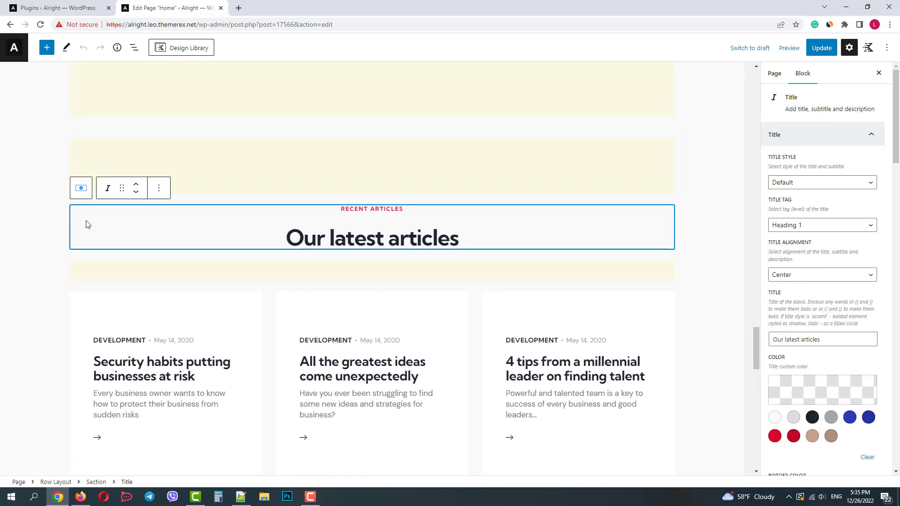
{"action": "left_click", "coordinate": [135, 49]}
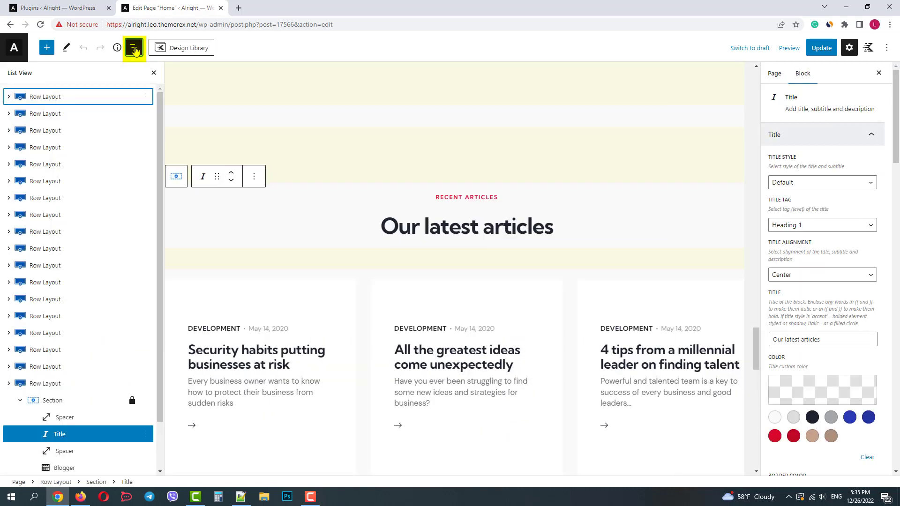
{"action": "left_click", "coordinate": [56, 383]}
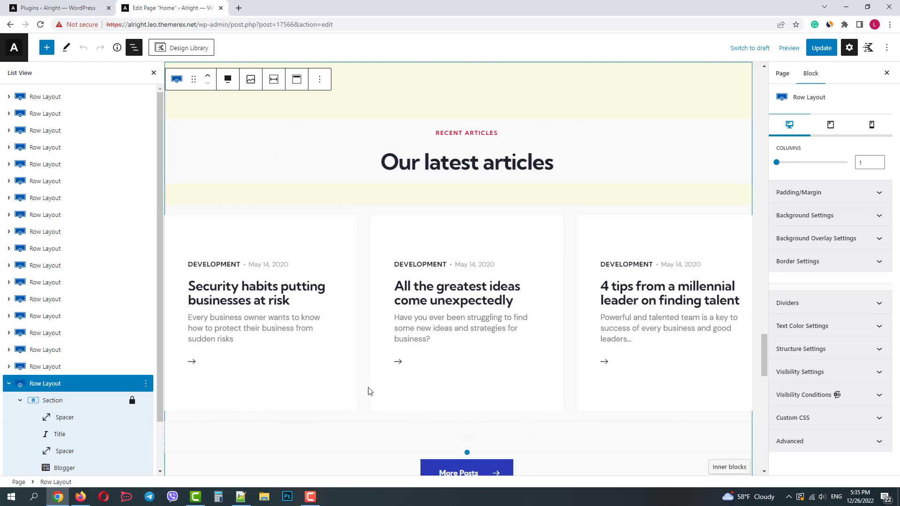
Open the row's condition builder after reviewing the Preset Manager and Settings tabs
{"action": "left_click", "coordinate": [834, 395]}
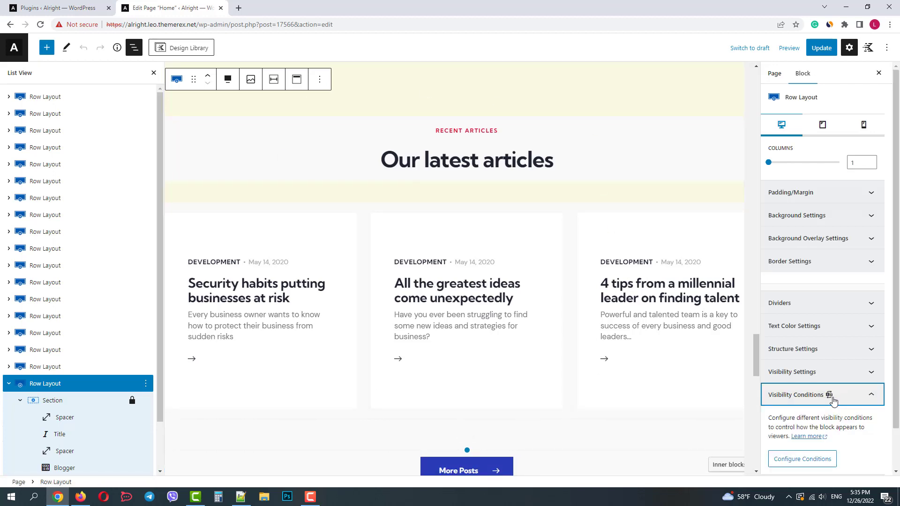
{"action": "left_click", "coordinate": [804, 459]}
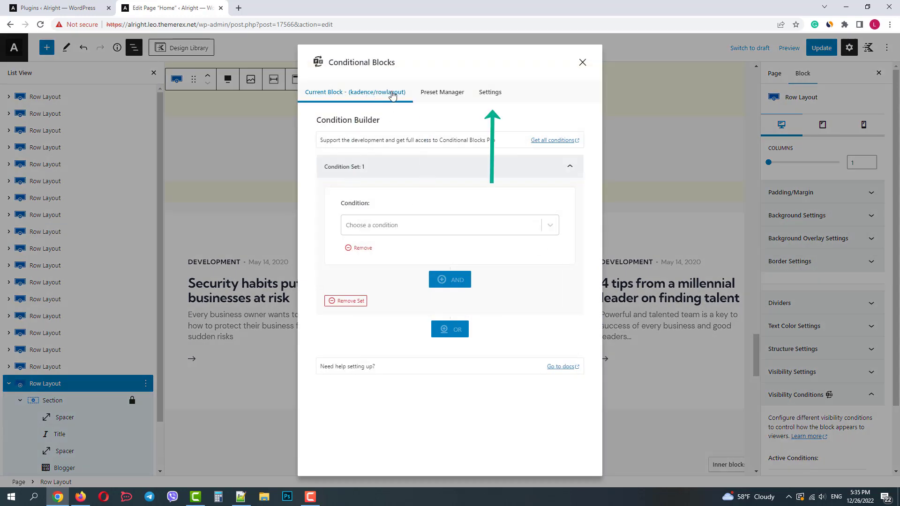
{"action": "left_click", "coordinate": [446, 94]}
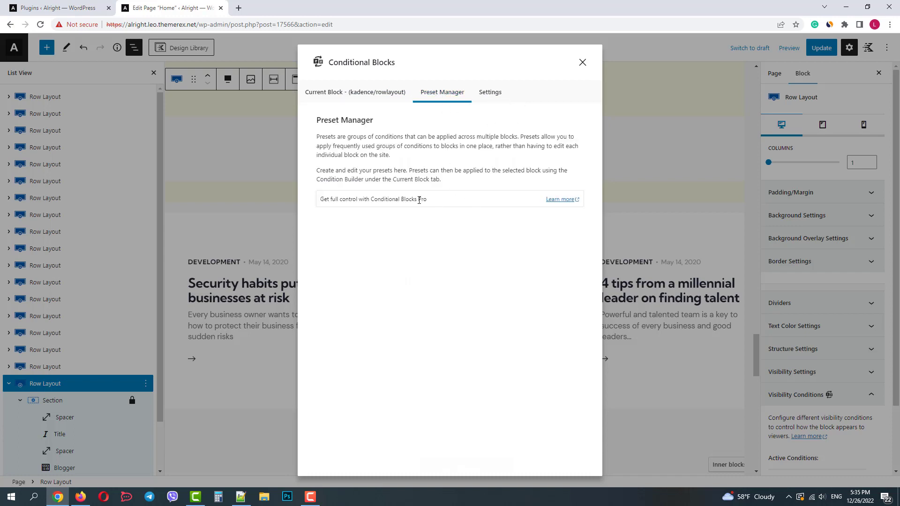
{"action": "left_click", "coordinate": [492, 94]}
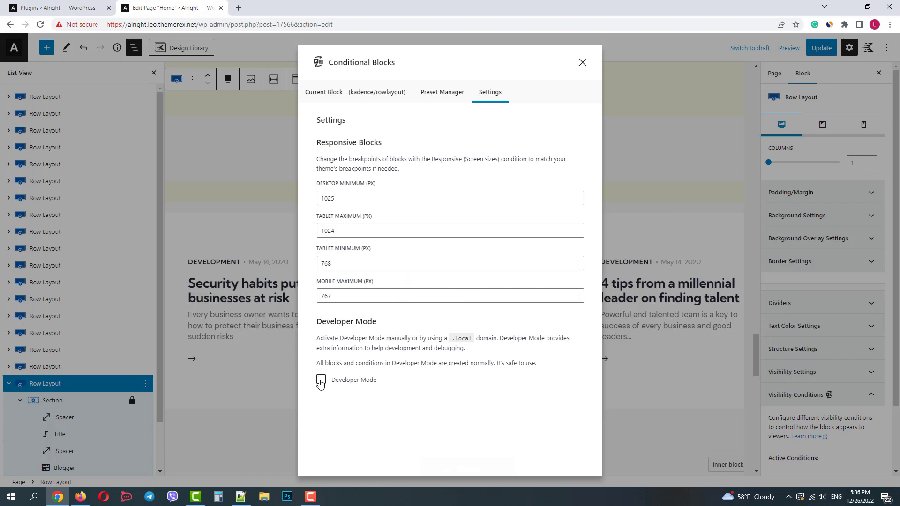
{"action": "left_click", "coordinate": [365, 94]}
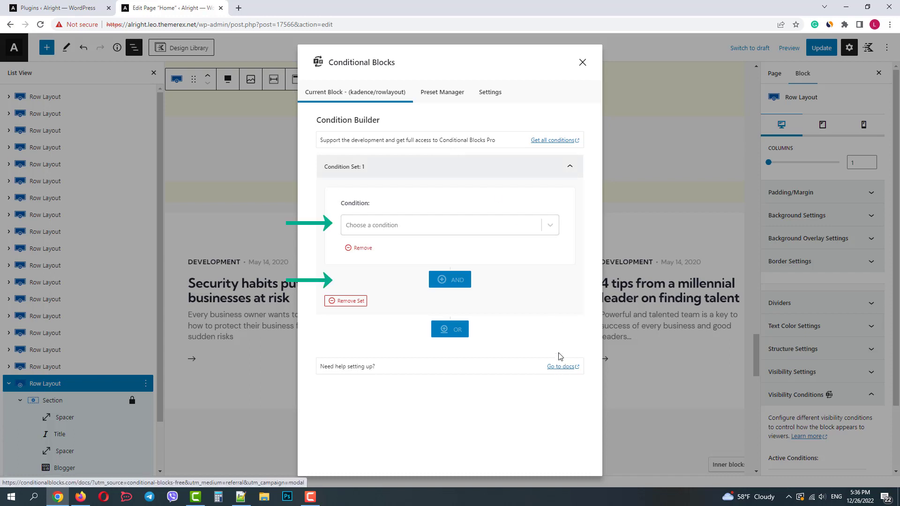
Add the User Logged In condition to the articles row and close the dialog
{"action": "left_click", "coordinate": [431, 228]}
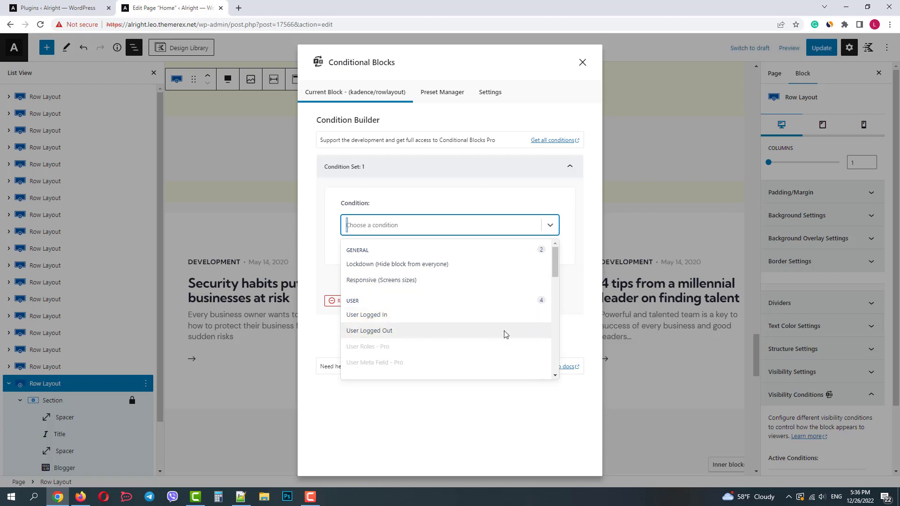
{"action": "left_click_drag", "start_coordinate": [556, 265], "coordinate": [539, 255]}
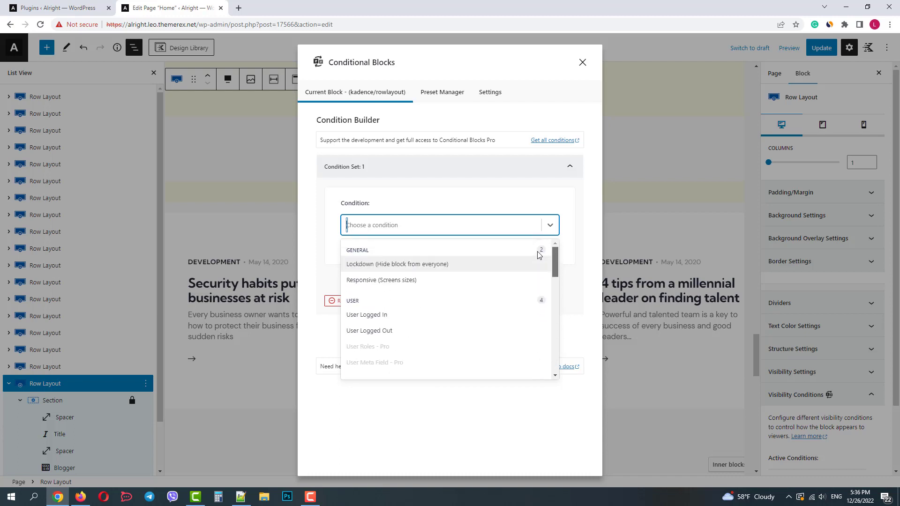
{"action": "left_click", "coordinate": [380, 316]}
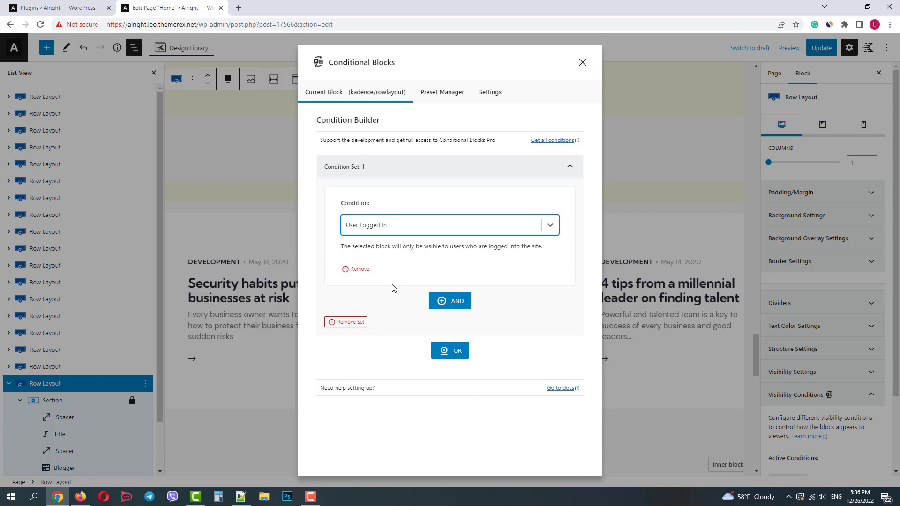
{"action": "left_click", "coordinate": [583, 63]}
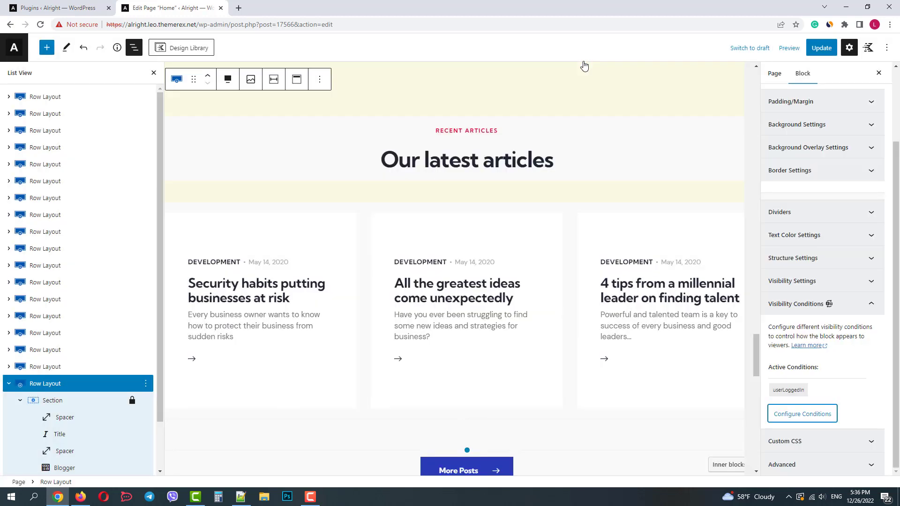
{"action": "scroll", "coordinate": [305, 174], "scroll_direction": "up", "scroll_amount": 2}
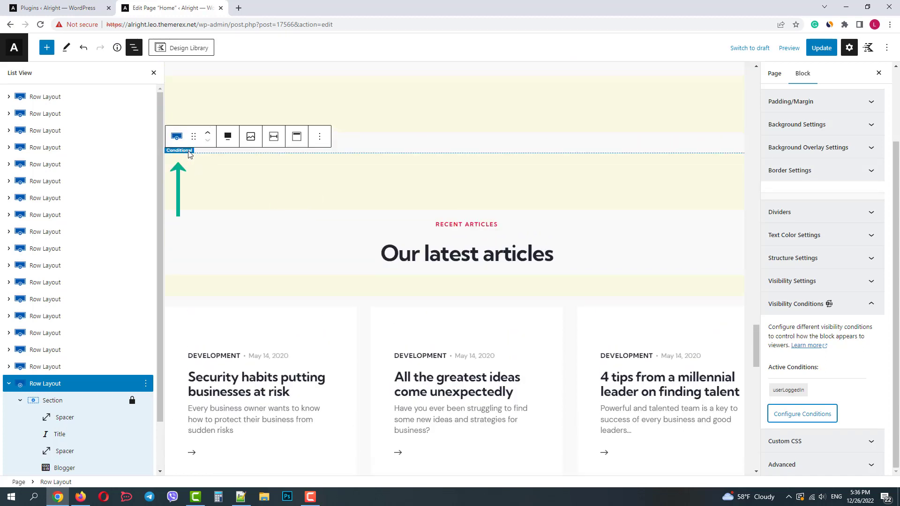
Update the Home page and view the live page as the logged-in admin
{"action": "left_click", "coordinate": [816, 50]}
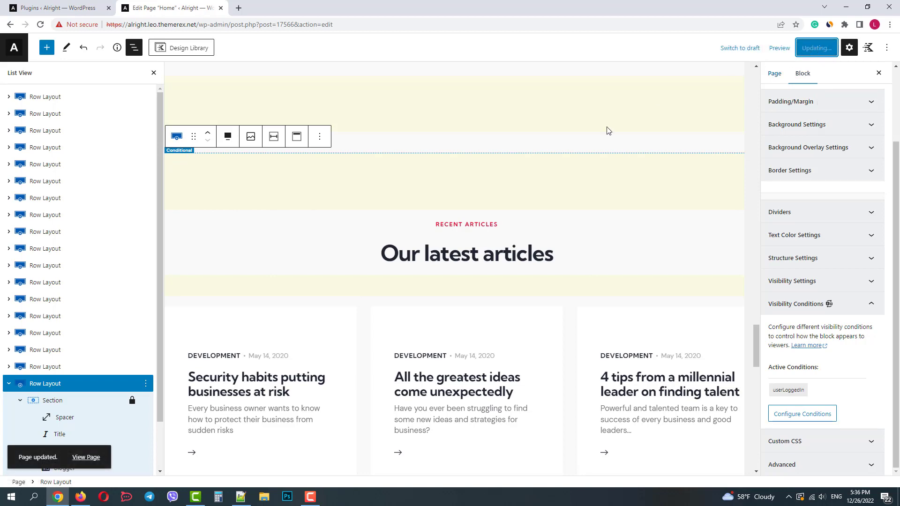
{"action": "middle_click", "coordinate": [88, 458]}
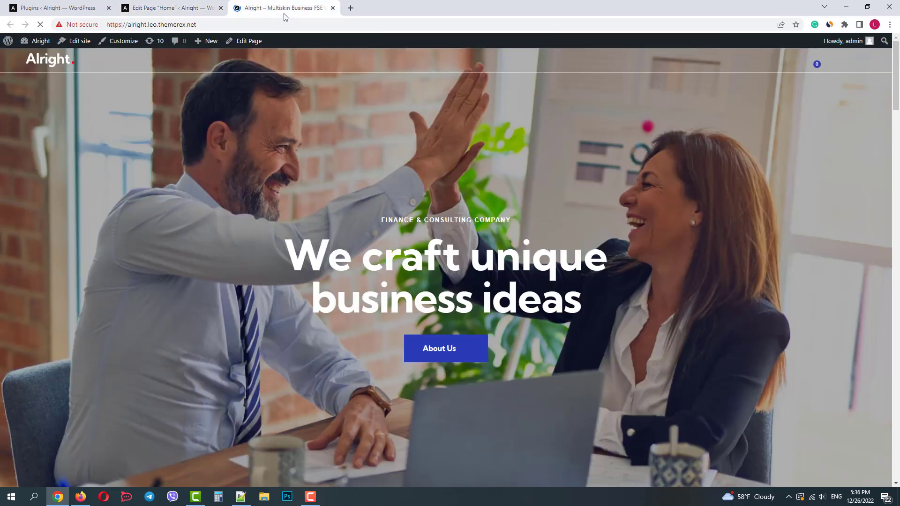
{"action": "left_click", "coordinate": [281, 8]}
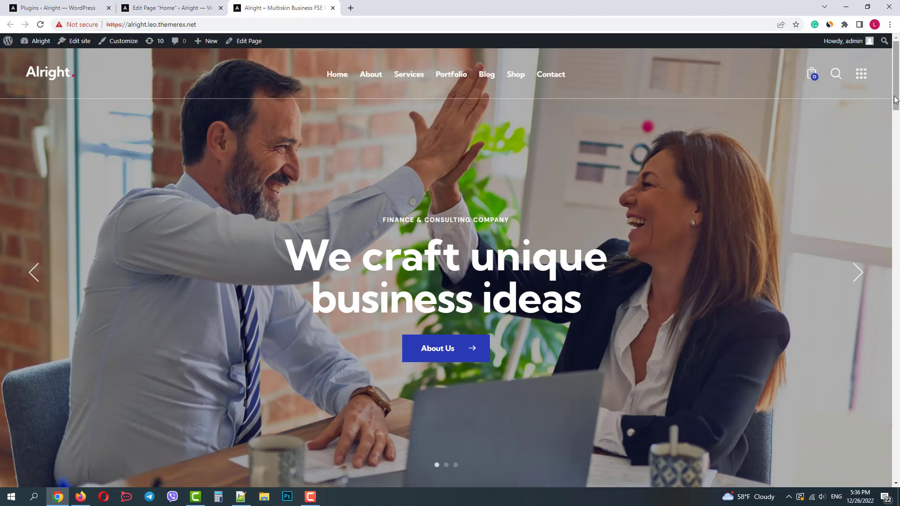
{"action": "left_click_drag", "start_coordinate": [897, 78], "coordinate": [881, 392]}
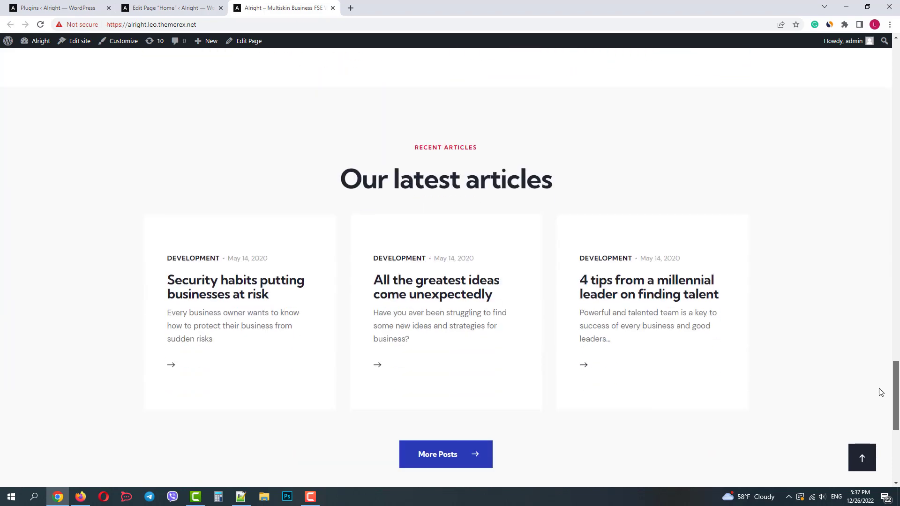
Load the copied site URL in an Incognito window to see the home page as a visitor
{"action": "left_click", "coordinate": [220, 25]}
{"action": "right_click", "coordinate": [176, 26]}
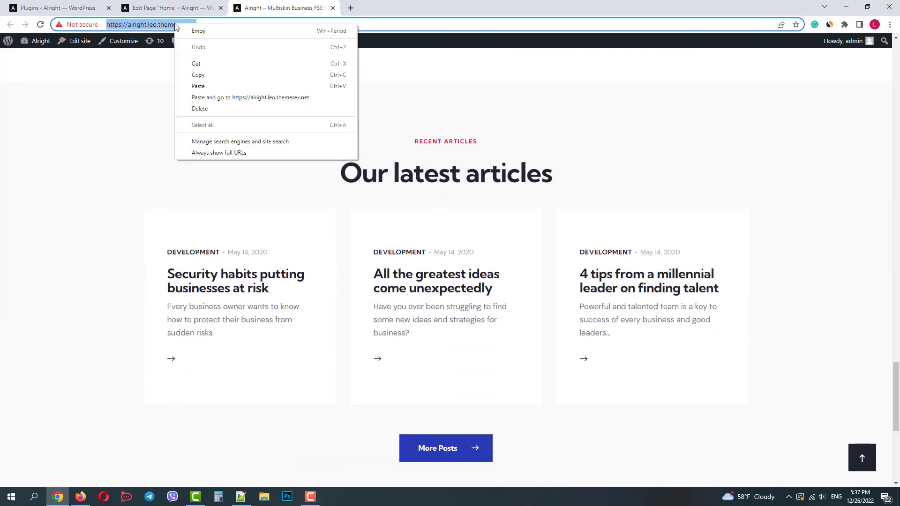
{"action": "left_click", "coordinate": [199, 75]}
{"action": "key", "text": "ctrl+shift+n"}
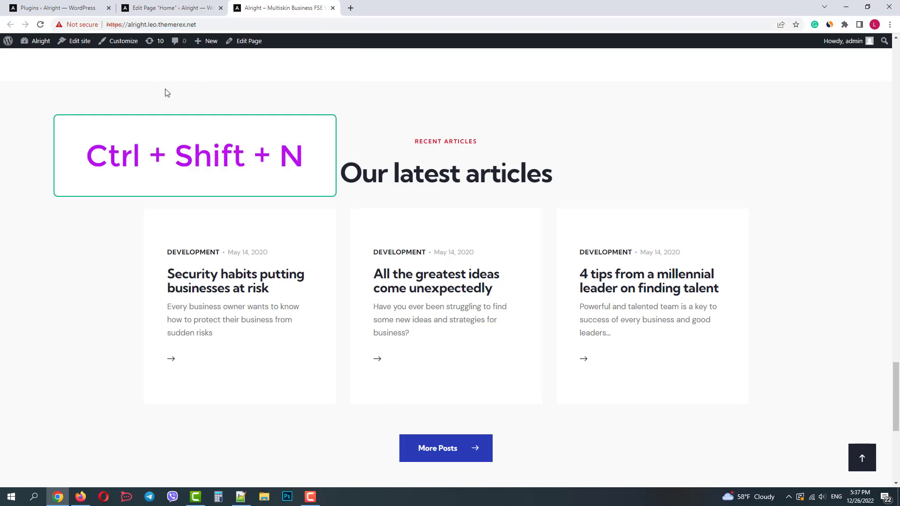
{"action": "key", "text": "ctrl+v"}
{"action": "key", "text": "Return"}
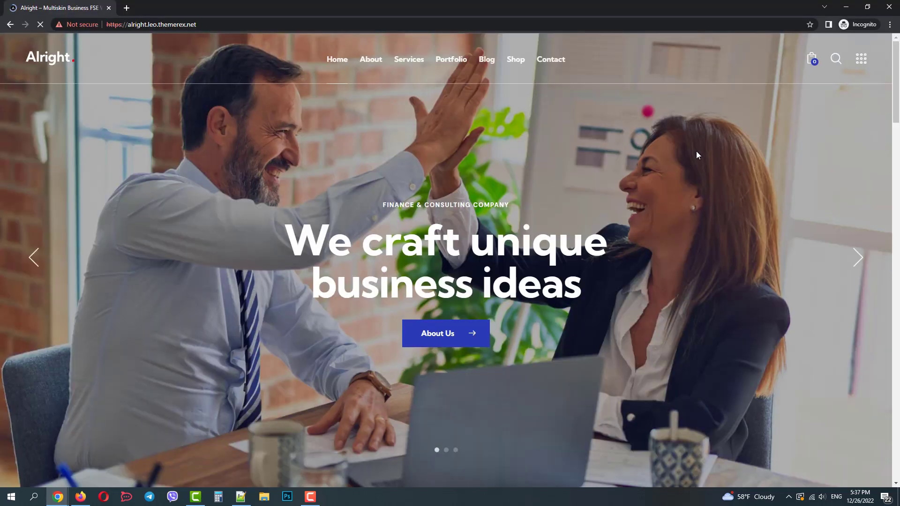
{"action": "left_click_drag", "start_coordinate": [895, 65], "coordinate": [895, 422]}
{"action": "scroll", "coordinate": [881, 411], "scroll_direction": "up", "scroll_amount": 6}
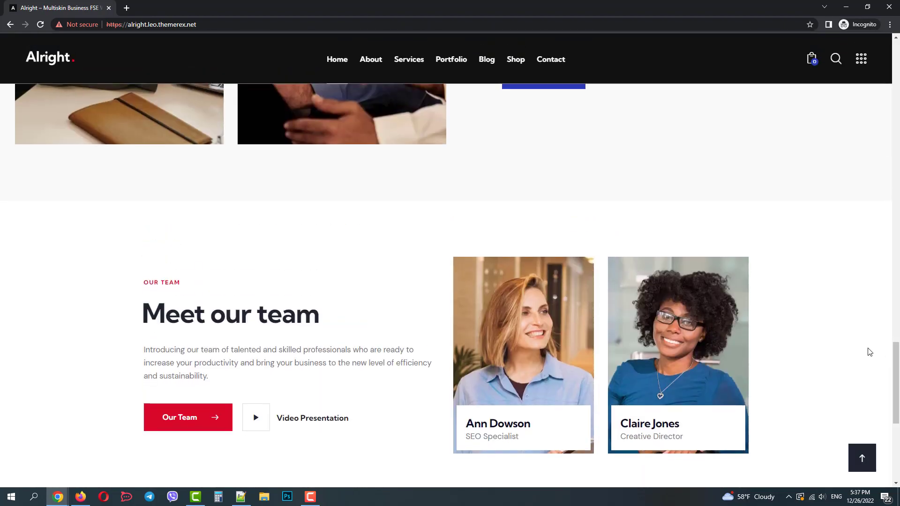
Return to the Home page editor and select the Spacer above the latest articles
{"action": "mouse_move", "coordinate": [57, 497]}
{"action": "left_click", "coordinate": [60, 463]}
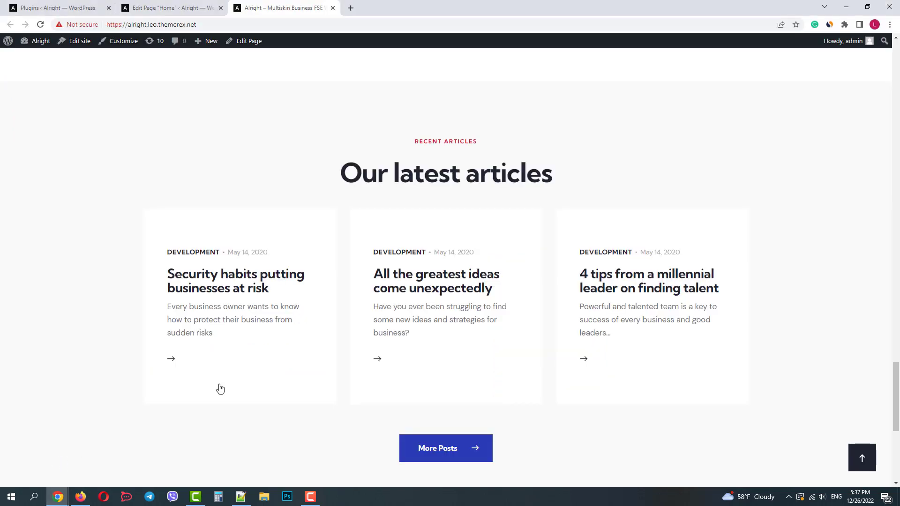
{"action": "left_click", "coordinate": [171, 8]}
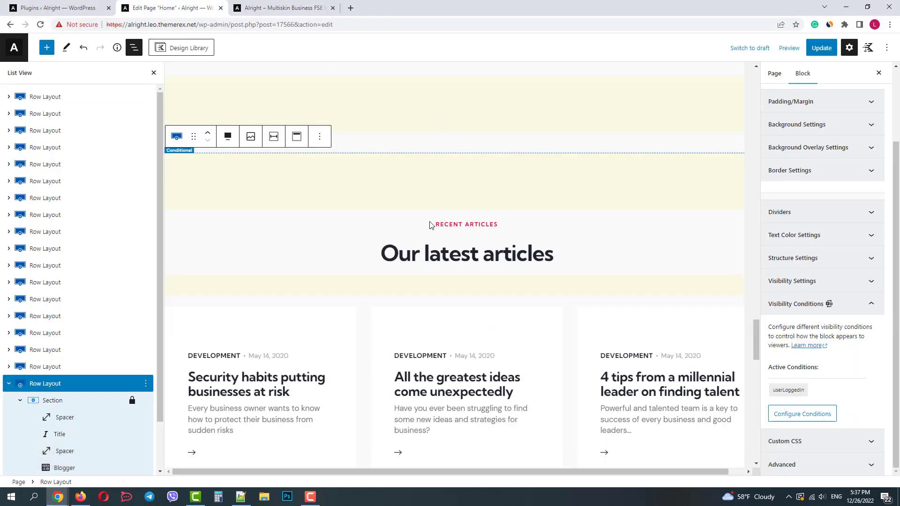
{"action": "left_click", "coordinate": [453, 140]}
{"action": "scroll", "coordinate": [468, 146], "scroll_direction": "up", "scroll_amount": 3}
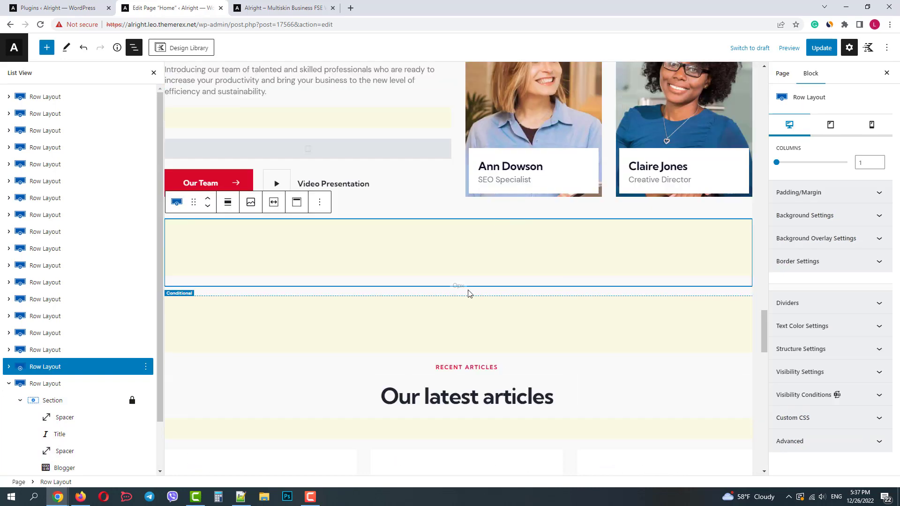
{"action": "left_click", "coordinate": [472, 295]}
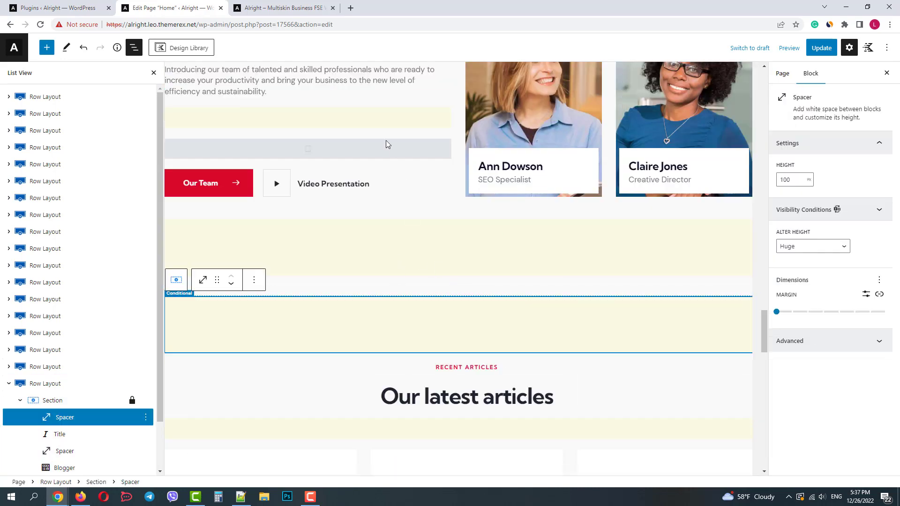
Insert a one-column Row Layout between the spacer row and the articles row
{"action": "left_click", "coordinate": [154, 75]}
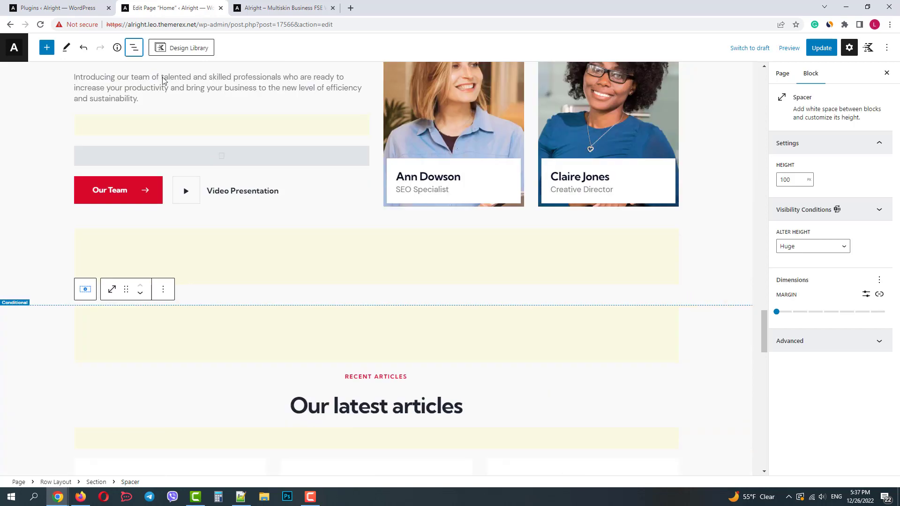
{"action": "scroll", "coordinate": [382, 305], "scroll_direction": "down", "scroll_amount": 1}
{"action": "left_click", "coordinate": [376, 244]}
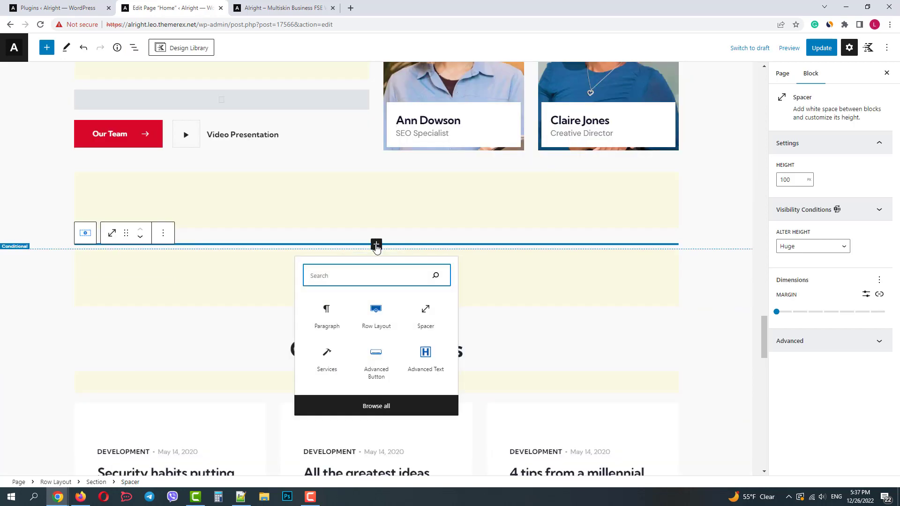
{"action": "left_click", "coordinate": [381, 321]}
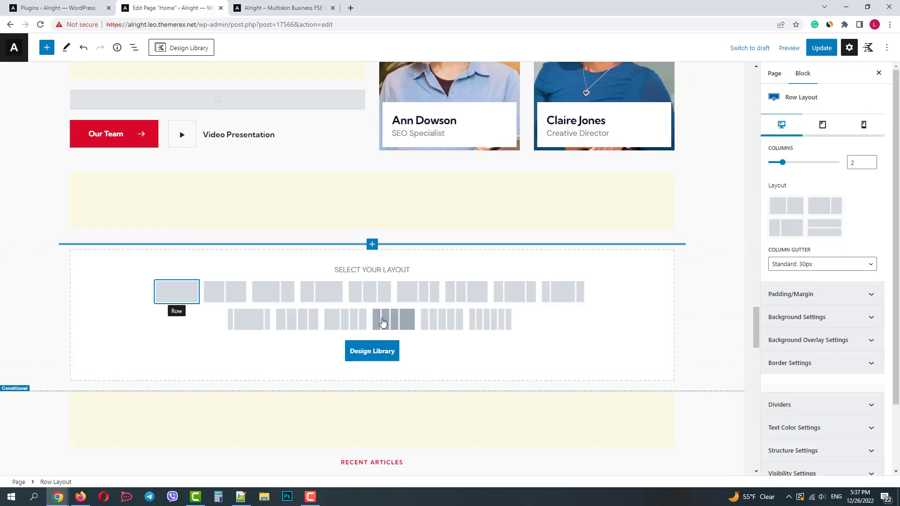
{"action": "left_click", "coordinate": [177, 294]}
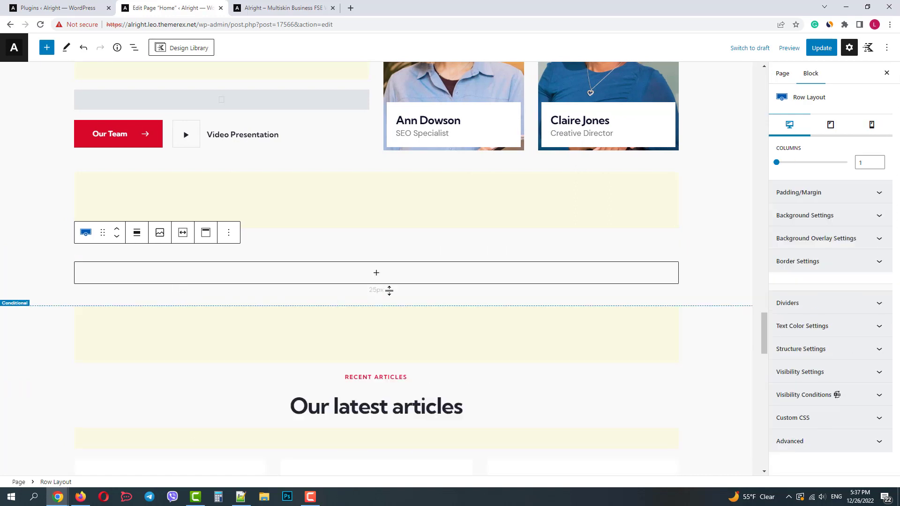
Add a paragraph in the new row reading 'The below content is for Members' and asking members to log in
{"action": "left_click", "coordinate": [375, 274]}
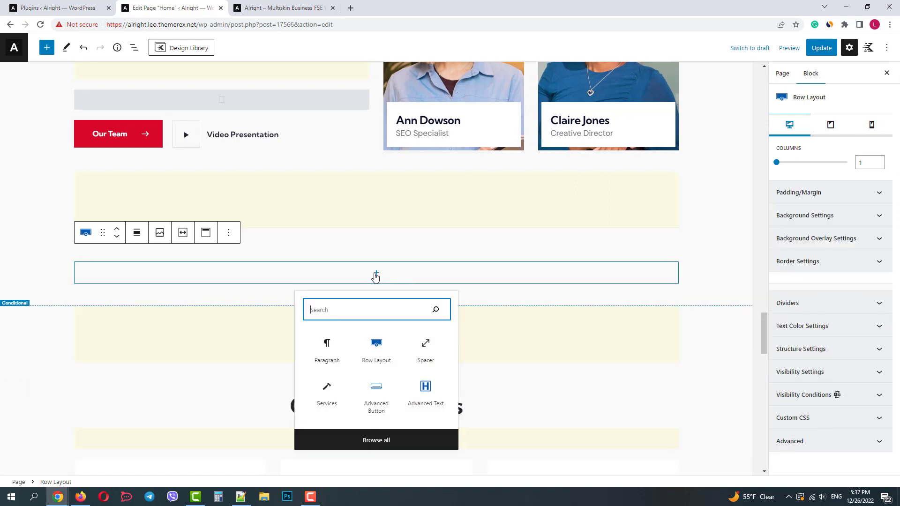
{"action": "left_click", "coordinate": [327, 351]}
{"action": "type", "text": "Th"}
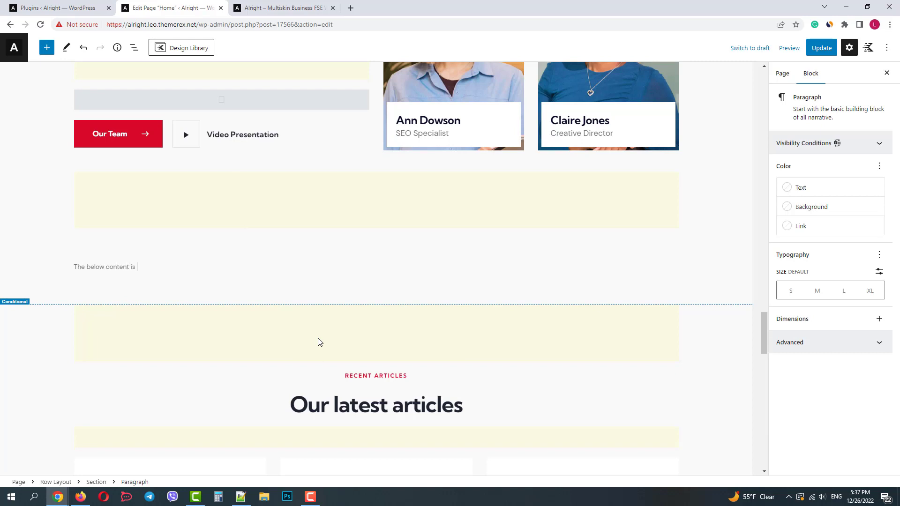
{"action": "type", "text": "e below content is for Members only. Please Log In"}
{"action": "type", "text": "if you have an account."}
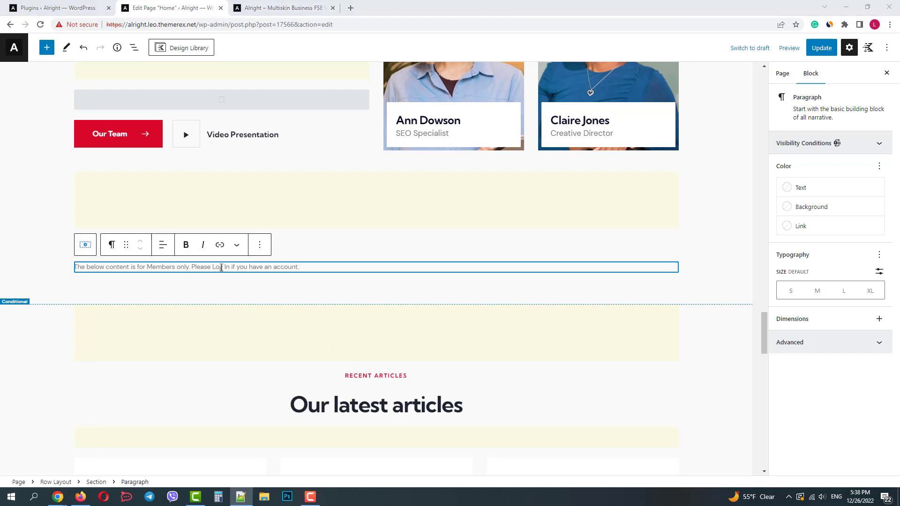
Make 'Log In' bold and link it to the login page, opening in a new tab
{"action": "left_click_drag", "start_coordinate": [230, 266], "coordinate": [210, 268]}
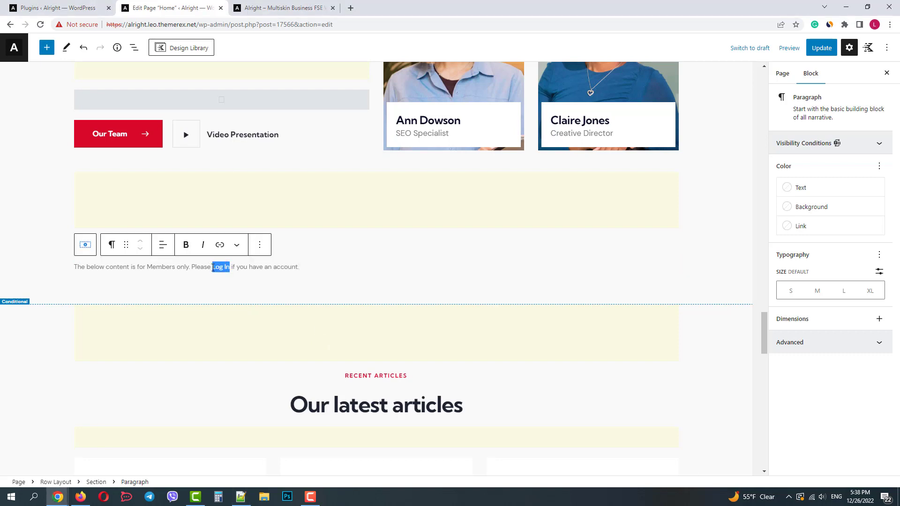
{"action": "left_click", "coordinate": [185, 245]}
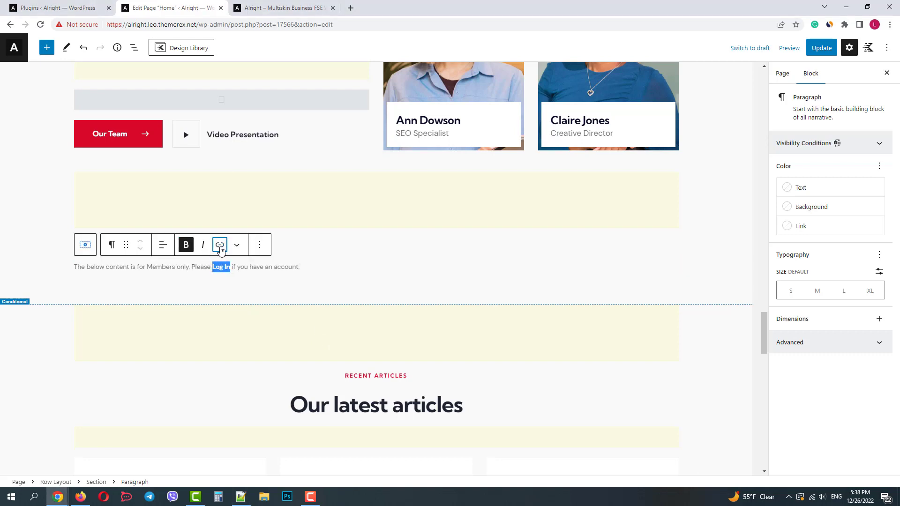
{"action": "left_click", "coordinate": [219, 245]}
{"action": "right_click", "coordinate": [207, 288]}
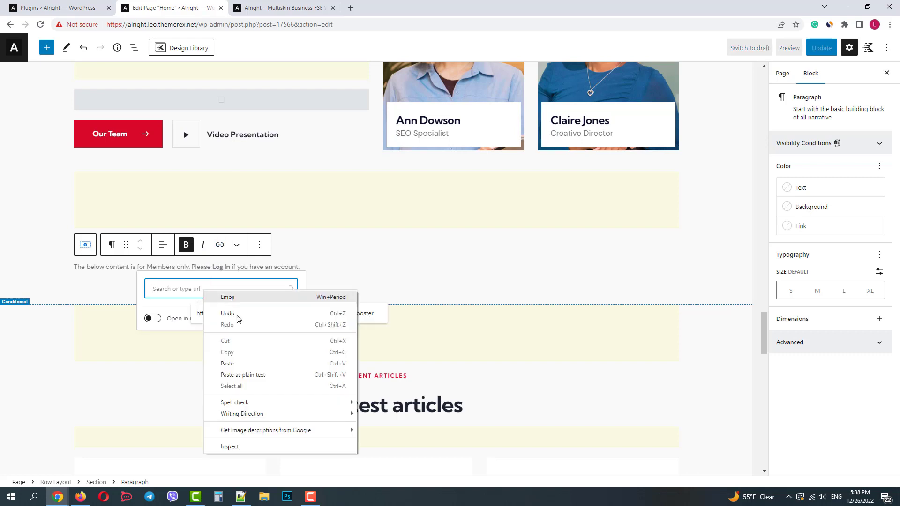
{"action": "left_click", "coordinate": [242, 365]}
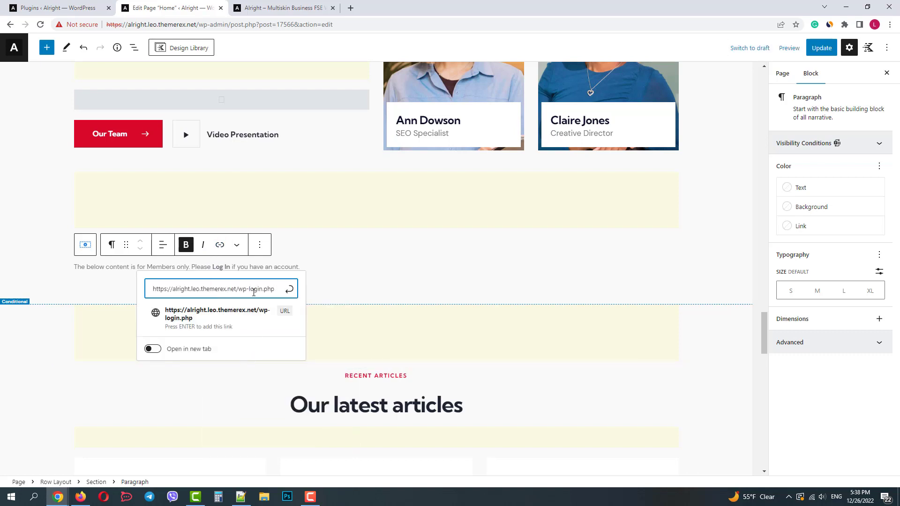
{"action": "left_click", "coordinate": [152, 349]}
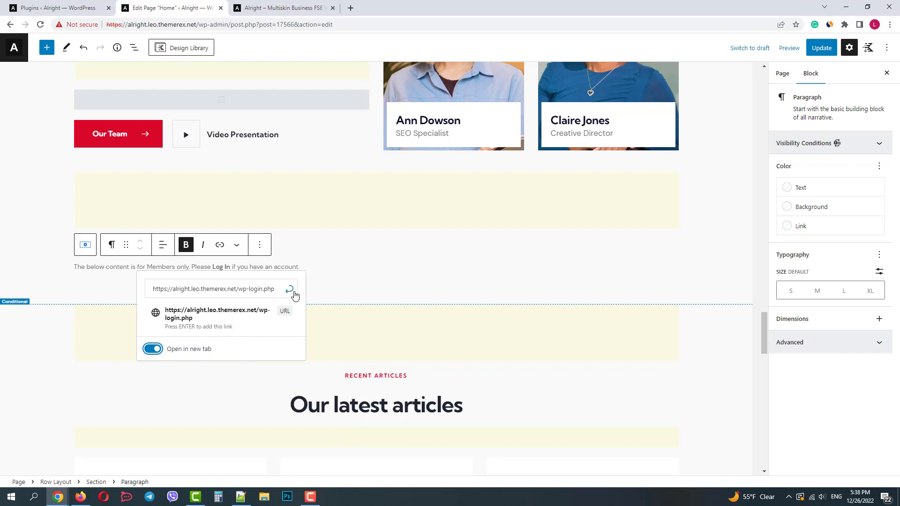
{"action": "left_click", "coordinate": [289, 289]}
Append 'Or Sign Up for one of our membership plans' with Sign Up bold, linked to /membership/ in a new tab
{"action": "left_click", "coordinate": [314, 266]}
{"action": "type", "text": "Or Sign Up"}
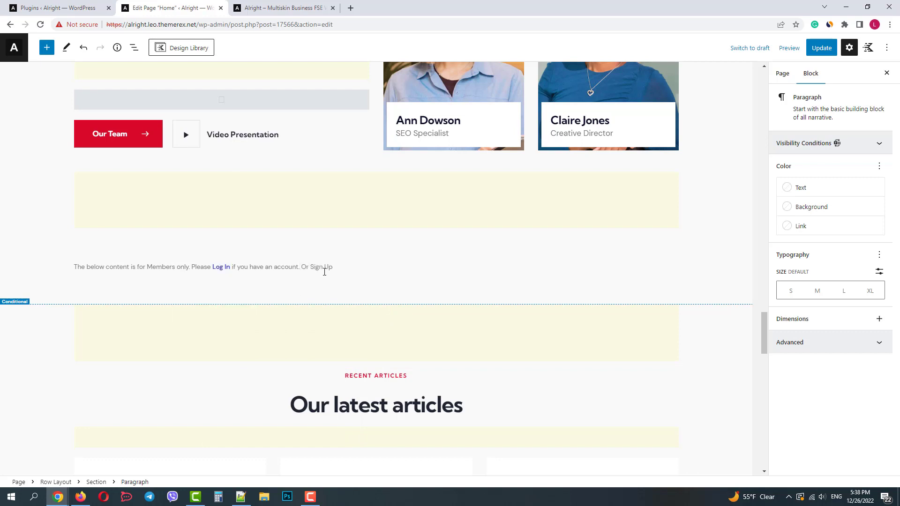
{"action": "type", "text": " for one of our membersghip plans."}
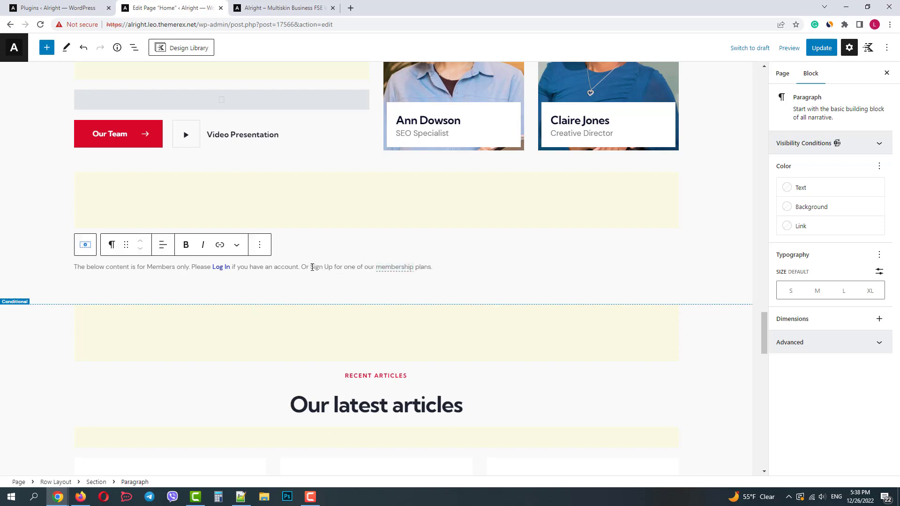
{"action": "left_click_drag", "start_coordinate": [310, 266], "coordinate": [332, 267]}
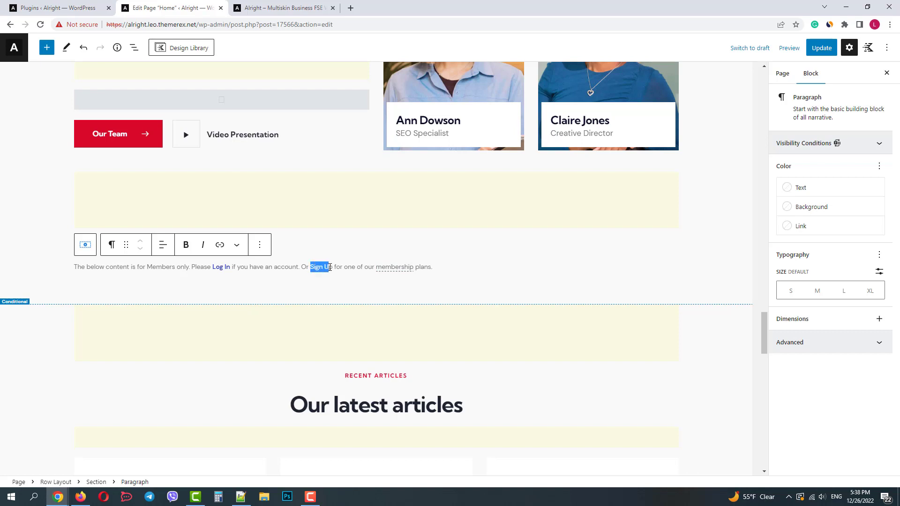
{"action": "left_click", "coordinate": [185, 244]}
{"action": "left_click", "coordinate": [221, 248]}
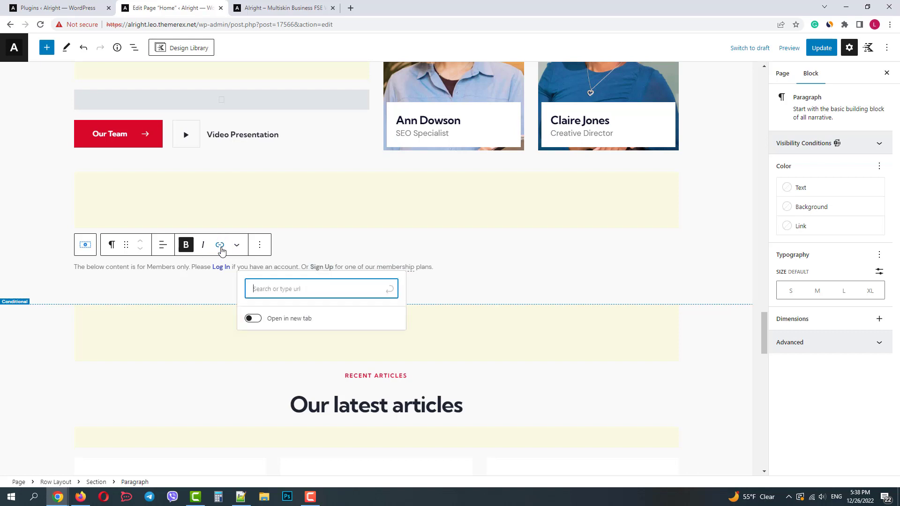
{"action": "right_click", "coordinate": [313, 287]}
{"action": "left_click", "coordinate": [336, 360]}
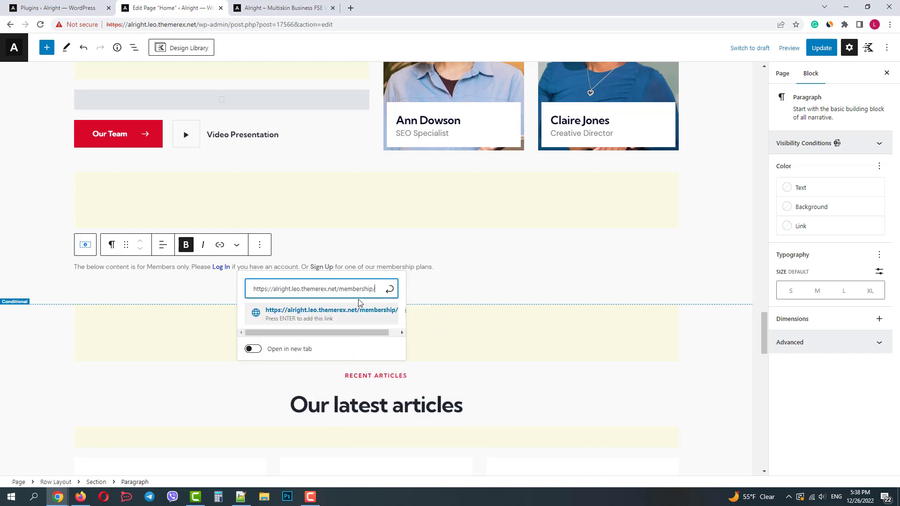
{"action": "left_click", "coordinate": [253, 349]}
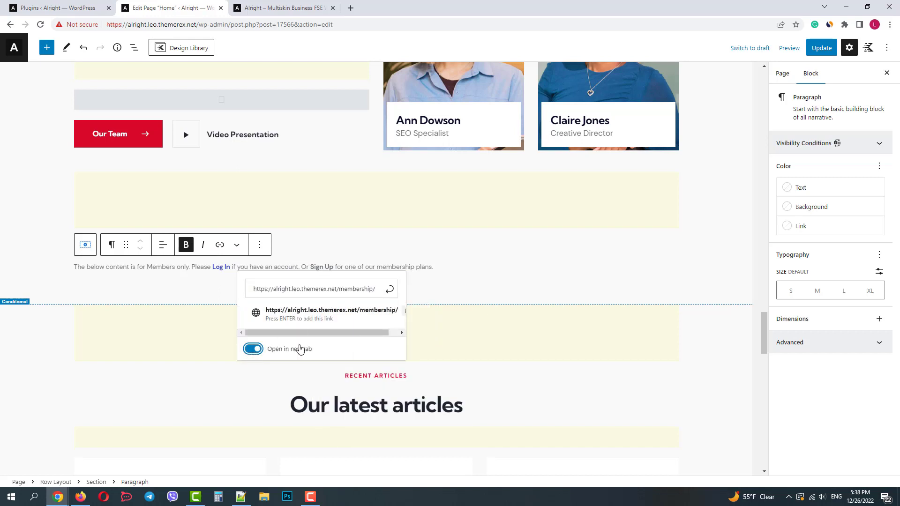
{"action": "left_click", "coordinate": [390, 290]}
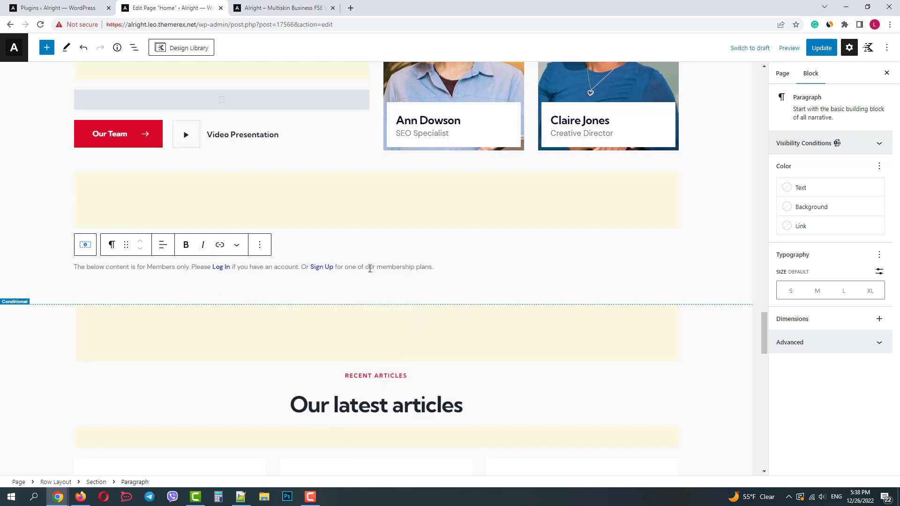
Duplicate the spacer above the notice and move the copy below the members-notice row
{"action": "left_click", "coordinate": [460, 225]}
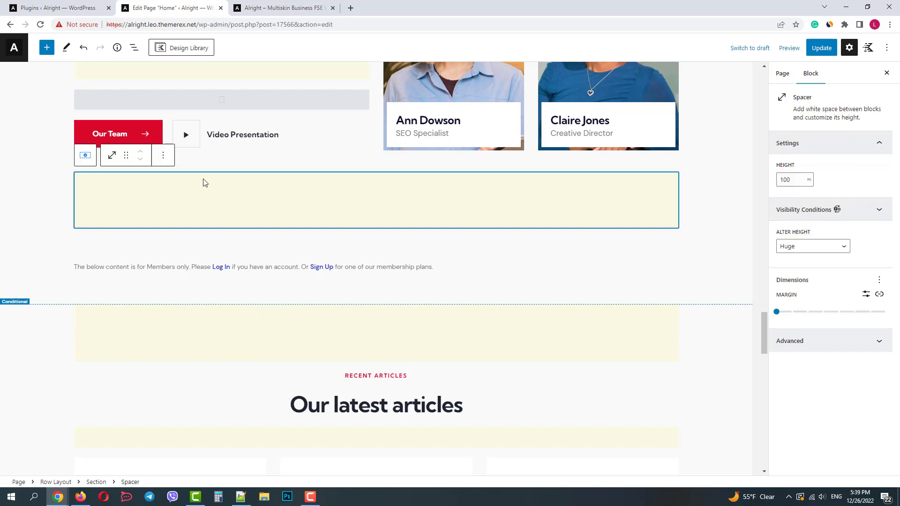
{"action": "left_click", "coordinate": [163, 162]}
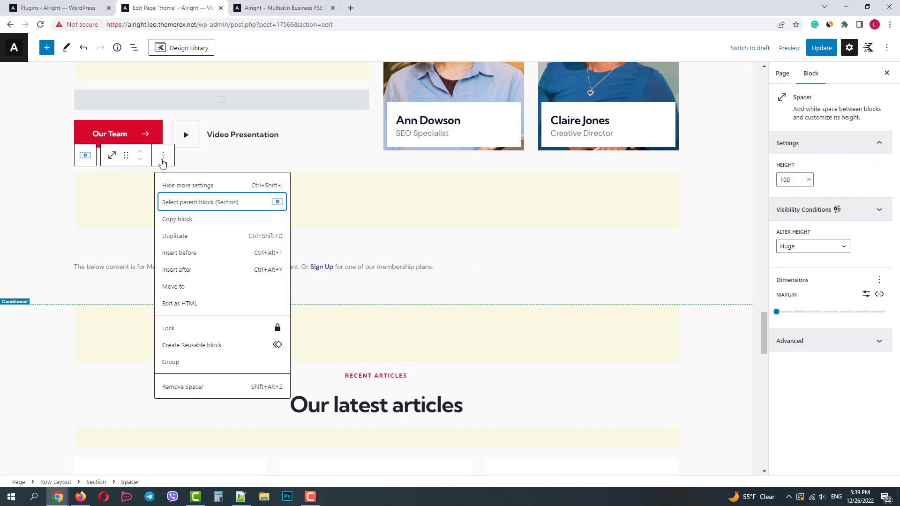
{"action": "left_click", "coordinate": [179, 235]}
{"action": "left_click_drag", "start_coordinate": [126, 224], "coordinate": [233, 273]}
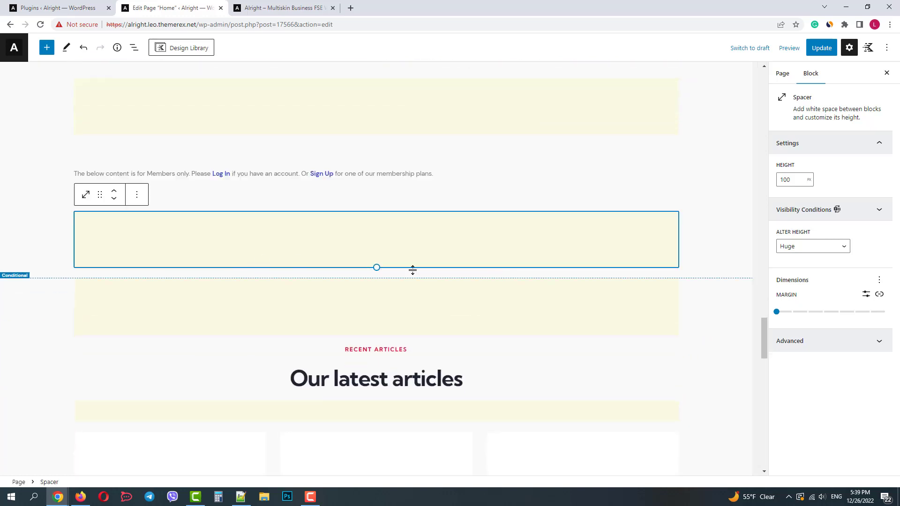
{"action": "left_click", "coordinate": [476, 163]}
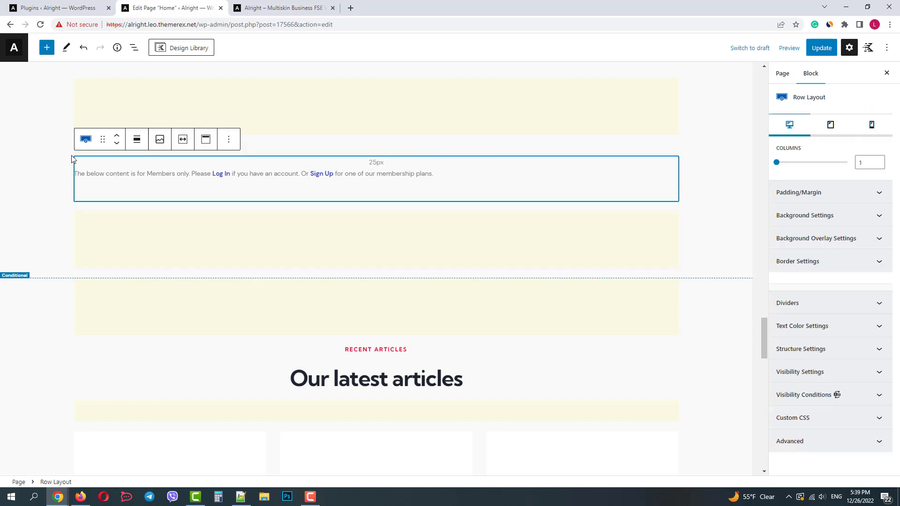
Add a User Logged Out visibility condition to the members notice row in List View
{"action": "left_click", "coordinate": [135, 49]}
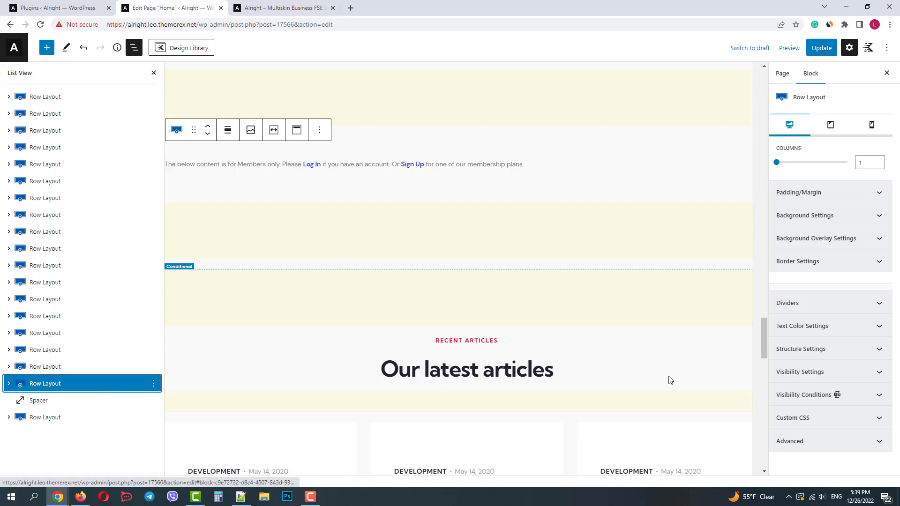
{"action": "left_click", "coordinate": [817, 396]}
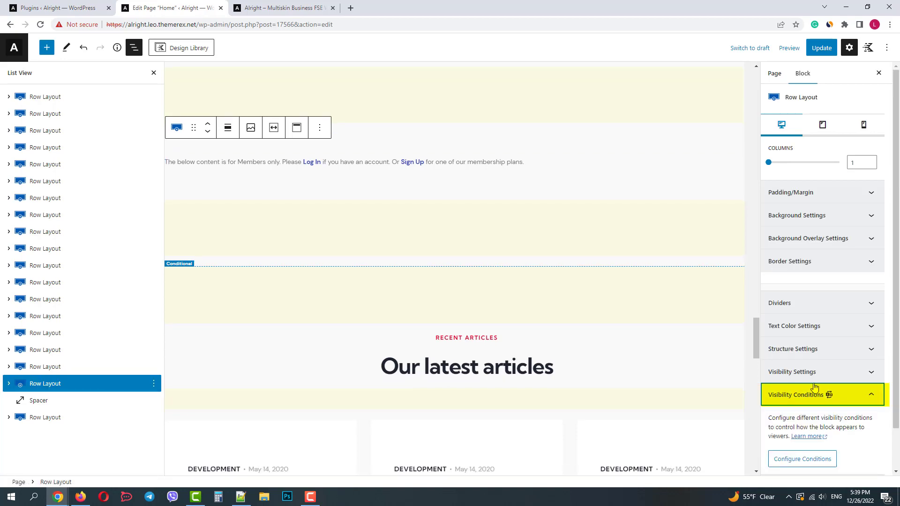
{"action": "scroll", "coordinate": [814, 396], "scroll_direction": "down", "scroll_amount": 1}
{"action": "left_click", "coordinate": [803, 412]}
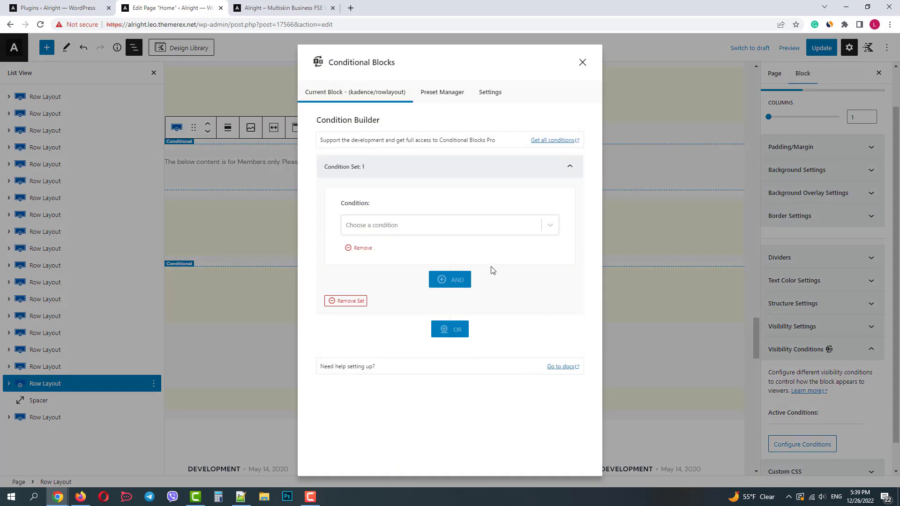
{"action": "left_click", "coordinate": [370, 226]}
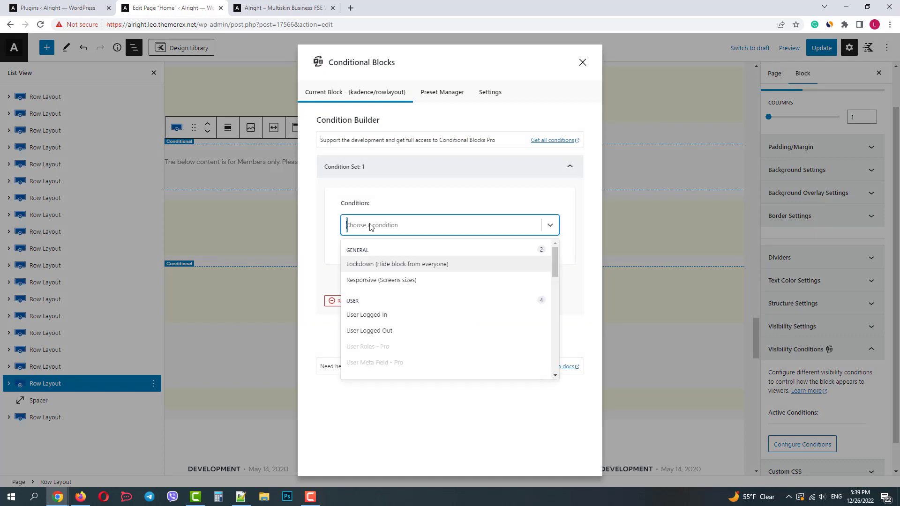
{"action": "left_click", "coordinate": [394, 330]}
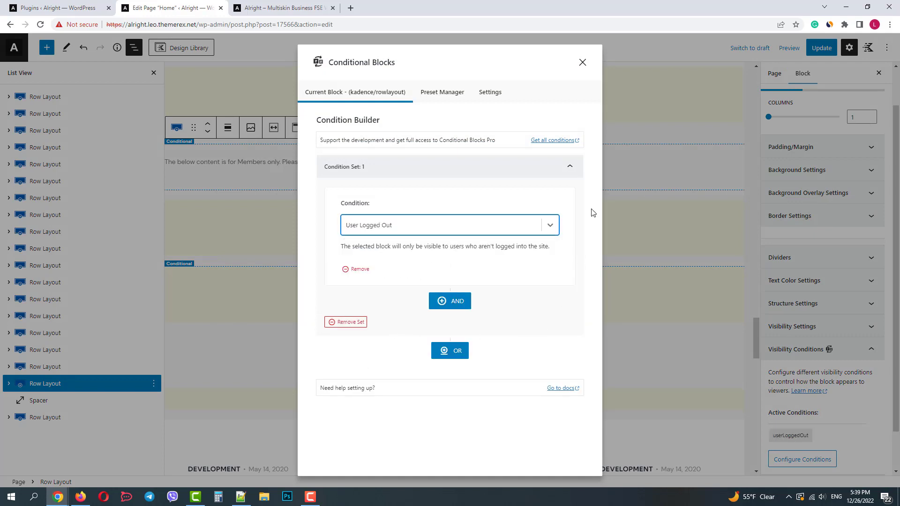
{"action": "left_click", "coordinate": [656, 224]}
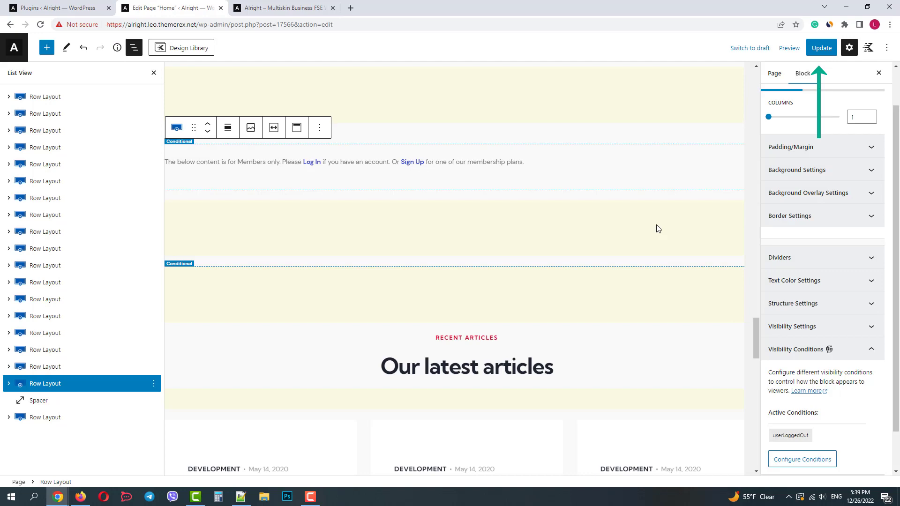
Update the Home page and reload the live site tab
{"action": "left_click", "coordinate": [820, 55]}
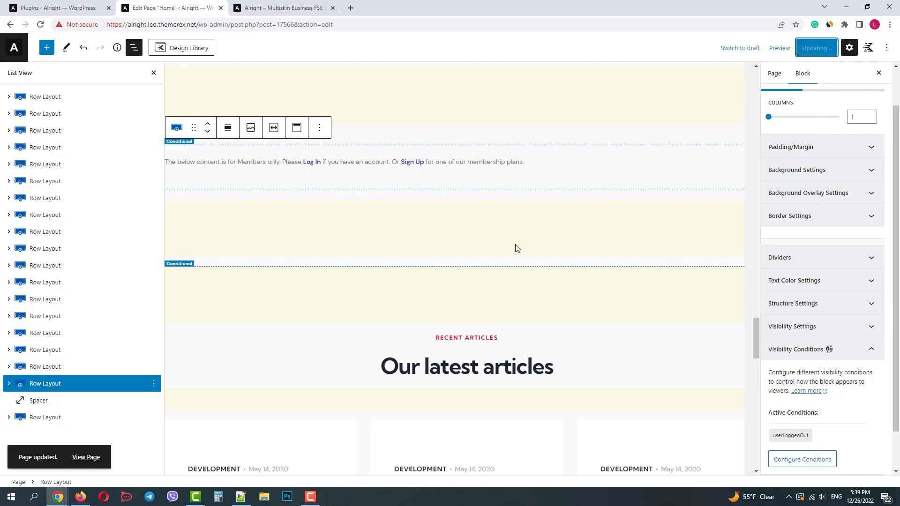
{"action": "left_click", "coordinate": [277, 8]}
{"action": "left_click", "coordinate": [41, 24]}
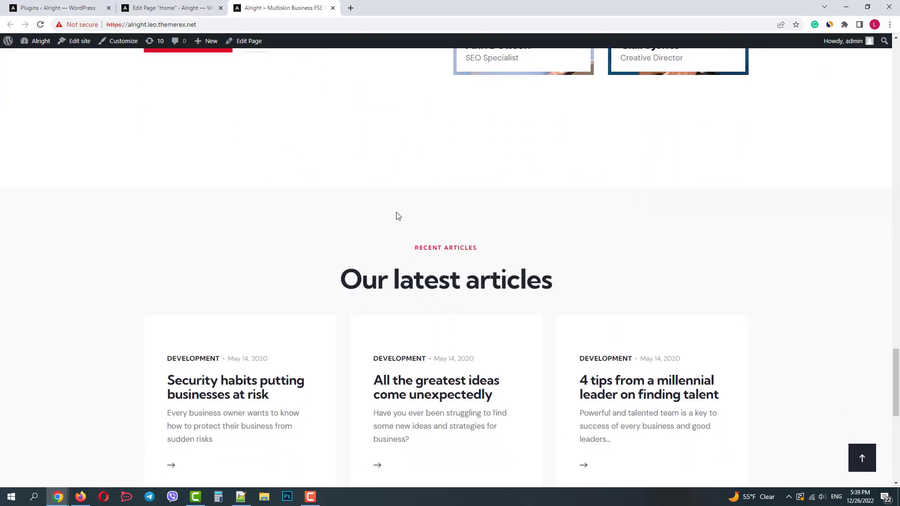
Check the live home page, then reload it in the Incognito window as a logged-out visitor
{"action": "scroll", "coordinate": [393, 213], "scroll_direction": "down", "scroll_amount": 5}
{"action": "scroll", "coordinate": [403, 224], "scroll_direction": "up", "scroll_amount": 10}
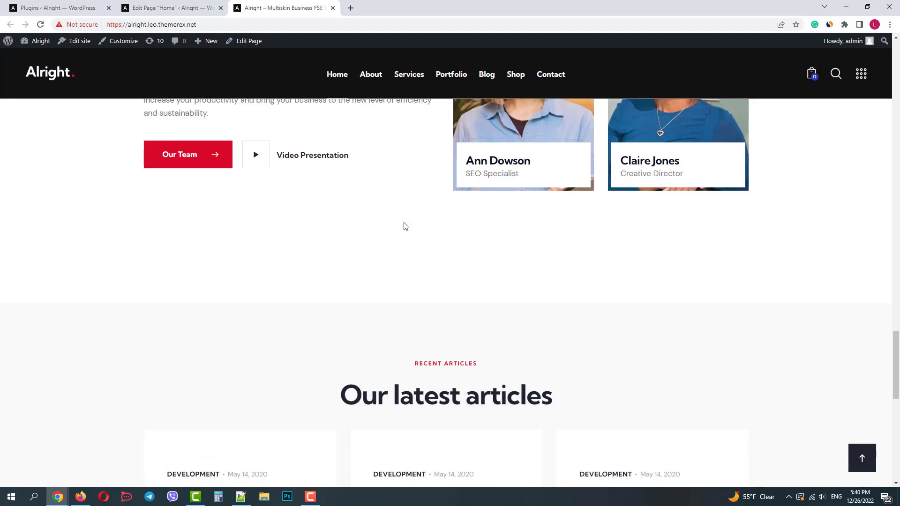
{"action": "scroll", "coordinate": [404, 227], "scroll_direction": "down", "scroll_amount": 10}
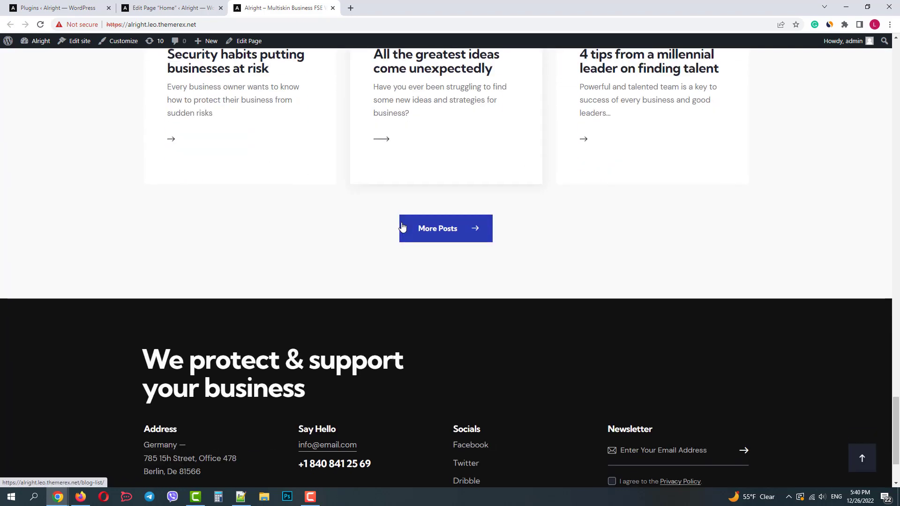
{"action": "mouse_move", "coordinate": [58, 496]}
{"action": "left_click", "coordinate": [152, 476]}
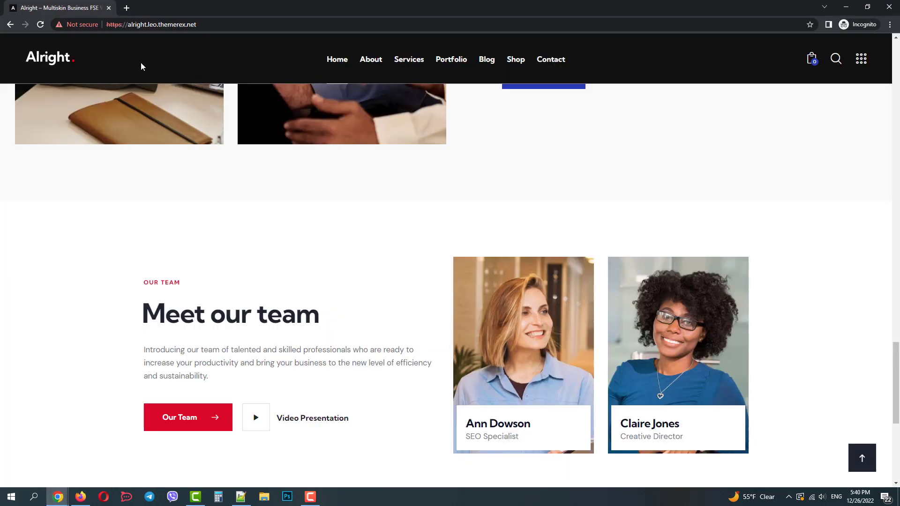
{"action": "left_click", "coordinate": [40, 26]}
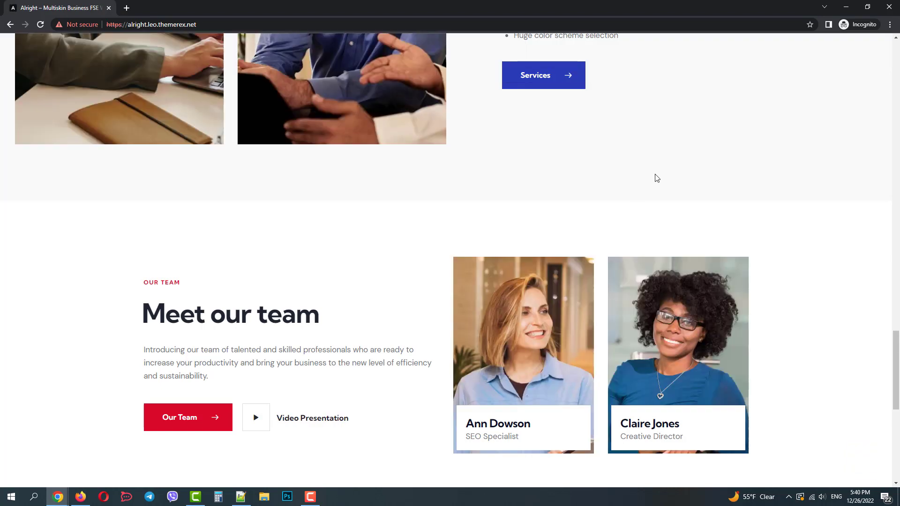
Scroll to the members notice and open its Log In link in a new tab
{"action": "scroll", "coordinate": [650, 180], "scroll_direction": "down", "scroll_amount": 5}
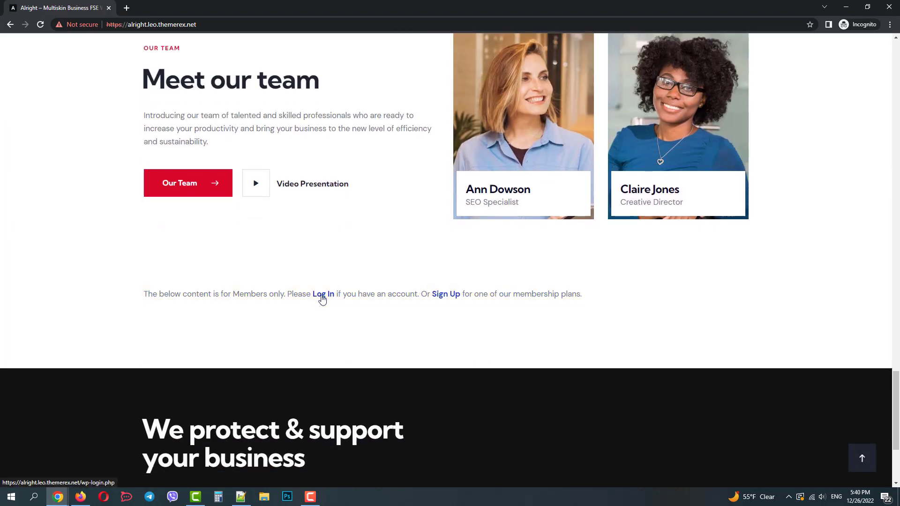
{"action": "left_click", "coordinate": [321, 296]}
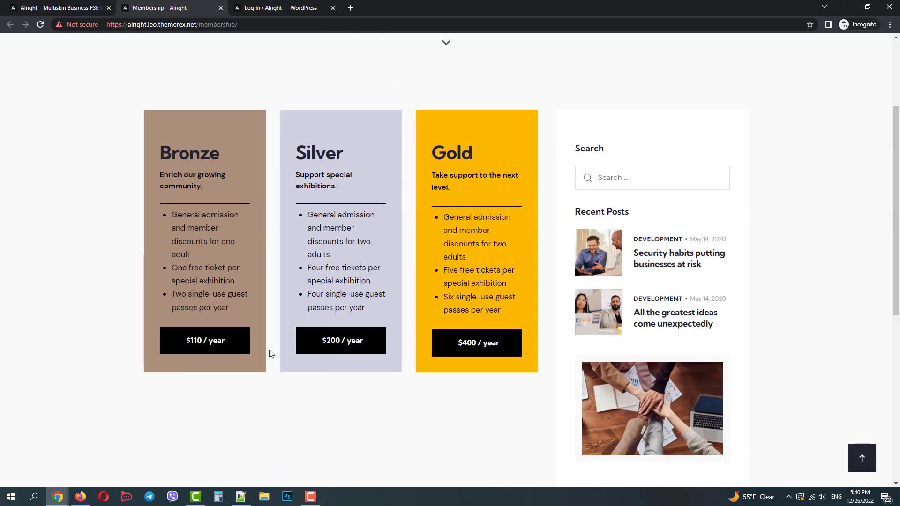
{"action": "scroll", "coordinate": [482, 344], "scroll_direction": "up", "scroll_amount": 3}
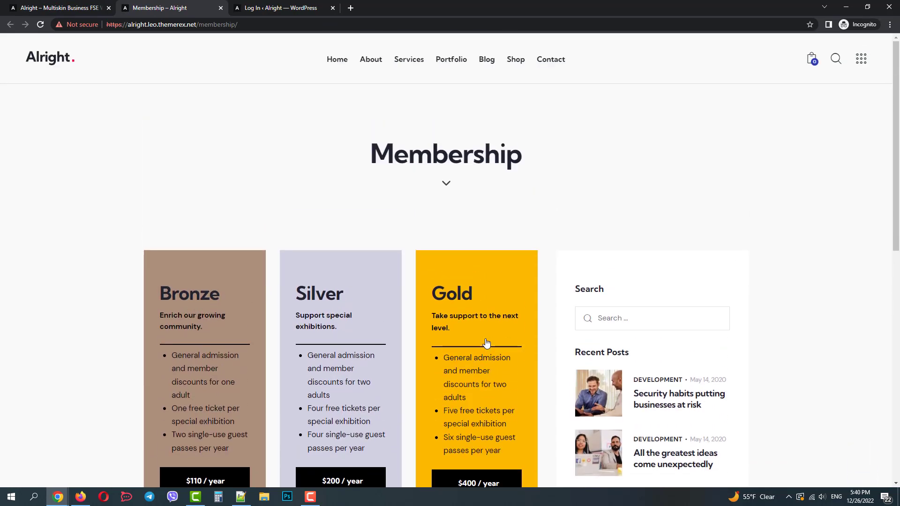